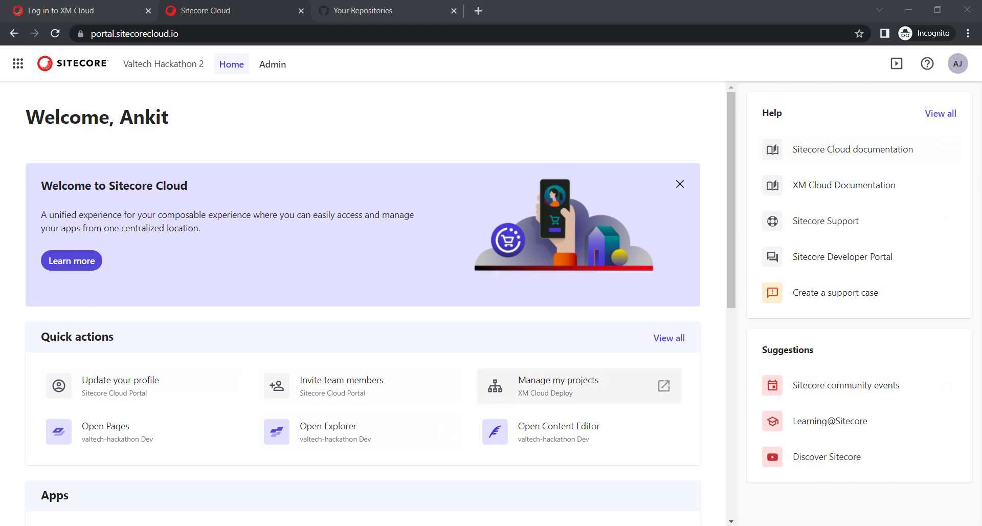
Step: Look over the quick actions and the available XM Cloud apps on the portal home page
{"action": "scroll", "coordinate": [450, 379], "scroll_direction": "down", "scroll_amount": 1}
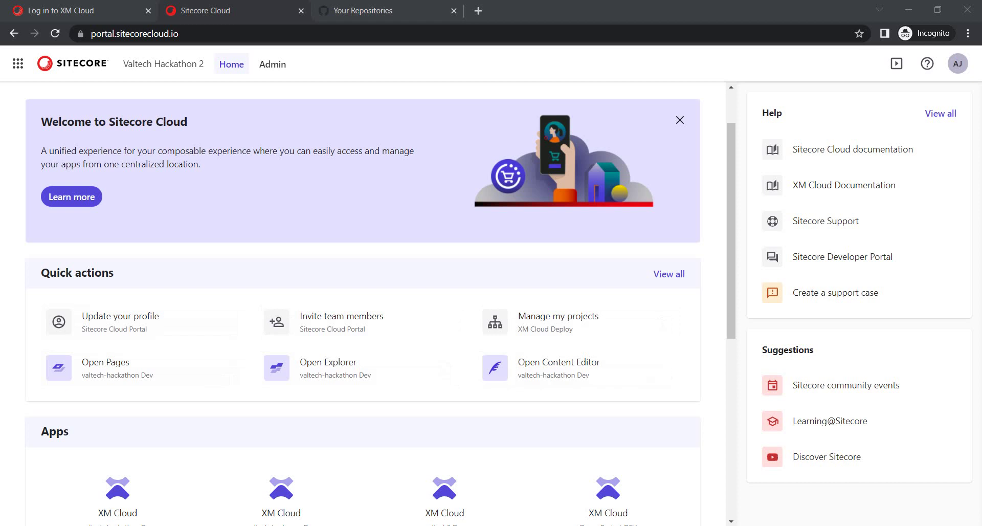
{"action": "scroll", "coordinate": [282, 373], "scroll_direction": "down", "scroll_amount": 3}
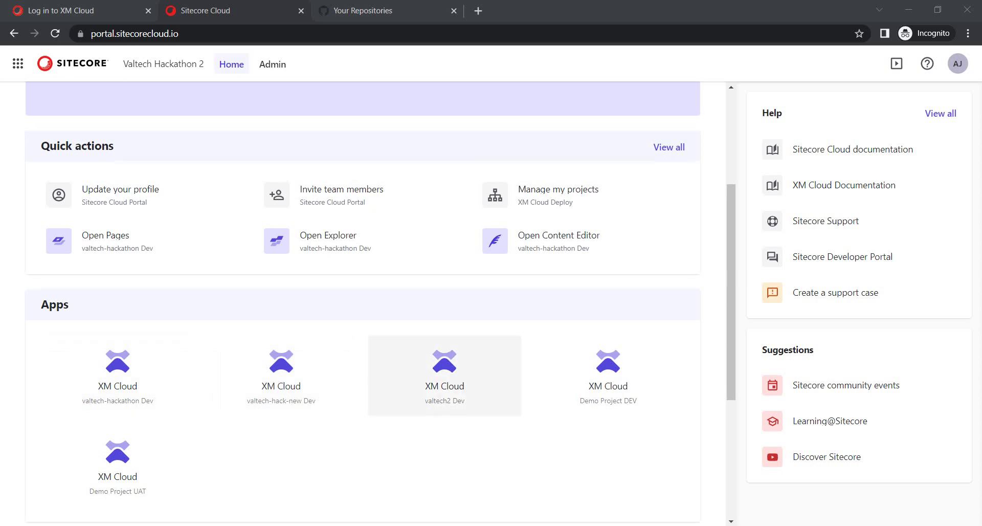
{"action": "scroll", "coordinate": [444, 374], "scroll_direction": "up", "scroll_amount": 4}
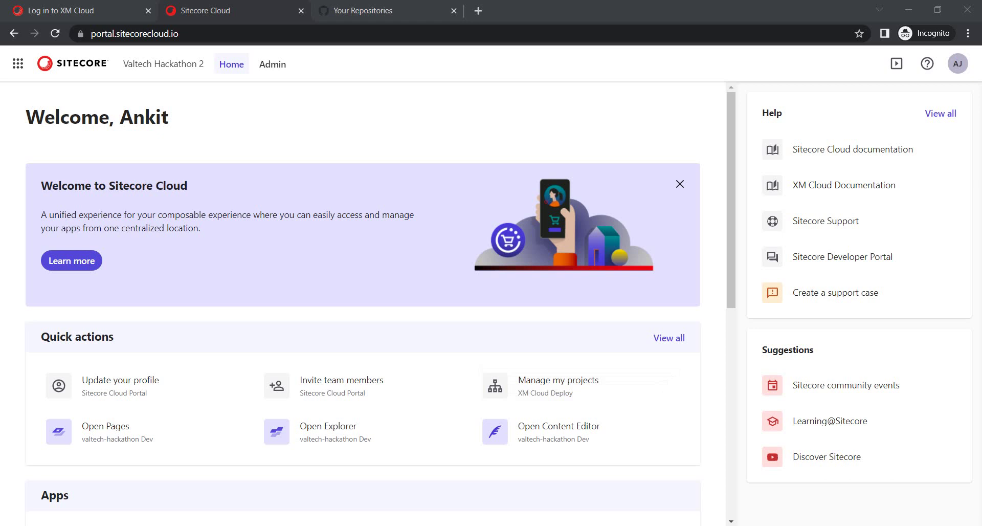
Step: View the list of organizations available for switching and return to the portal home without changing the organization
{"action": "left_click_drag", "start_coordinate": [124, 63], "coordinate": [205, 63]}
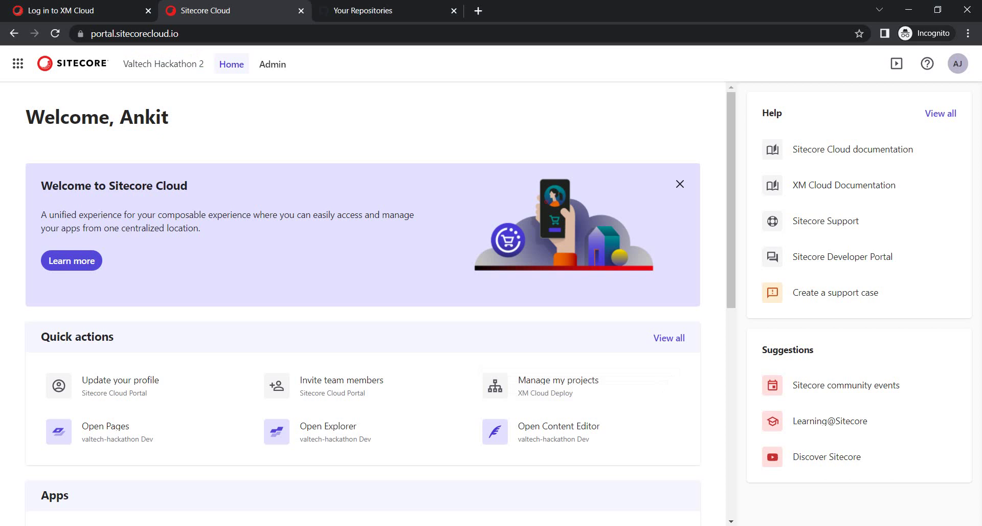
{"action": "left_click", "coordinate": [18, 64]}
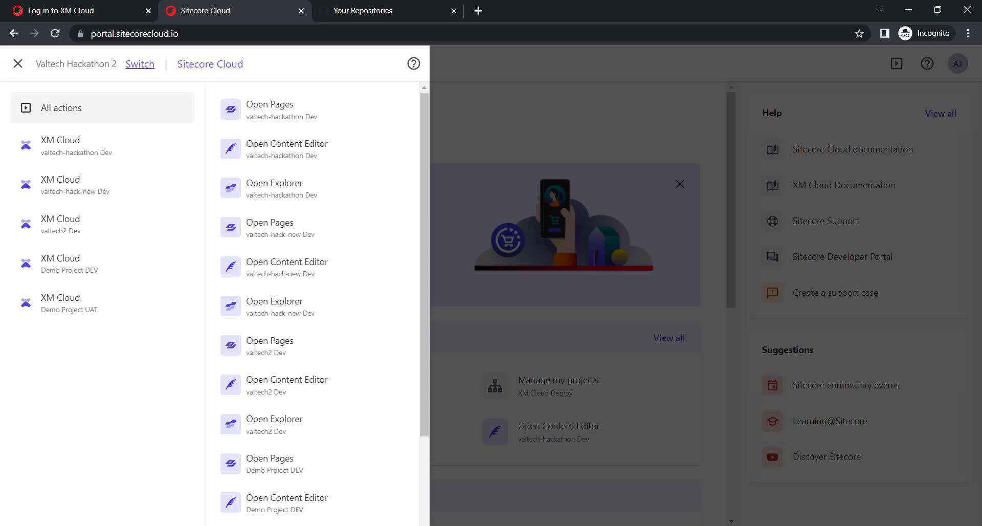
{"action": "left_click", "coordinate": [139, 64]}
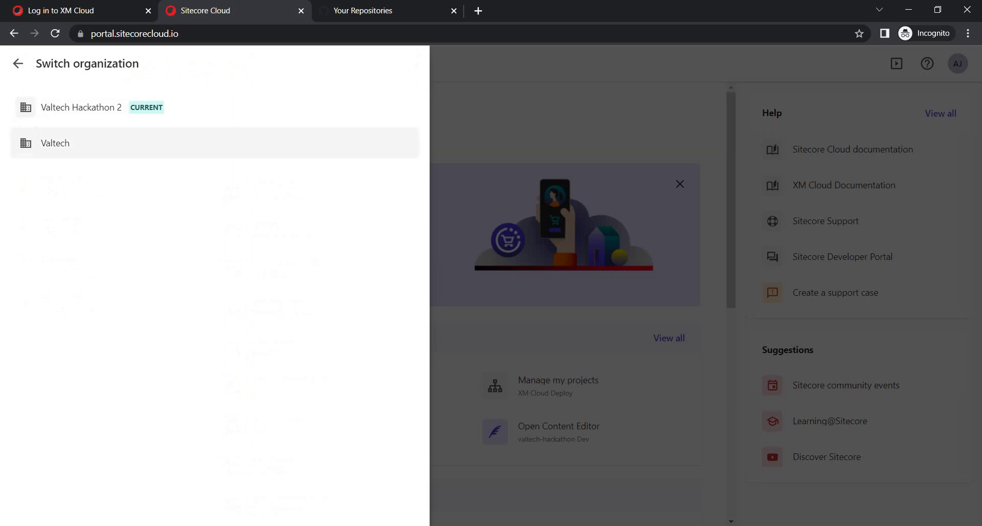
{"action": "left_click", "coordinate": [18, 63]}
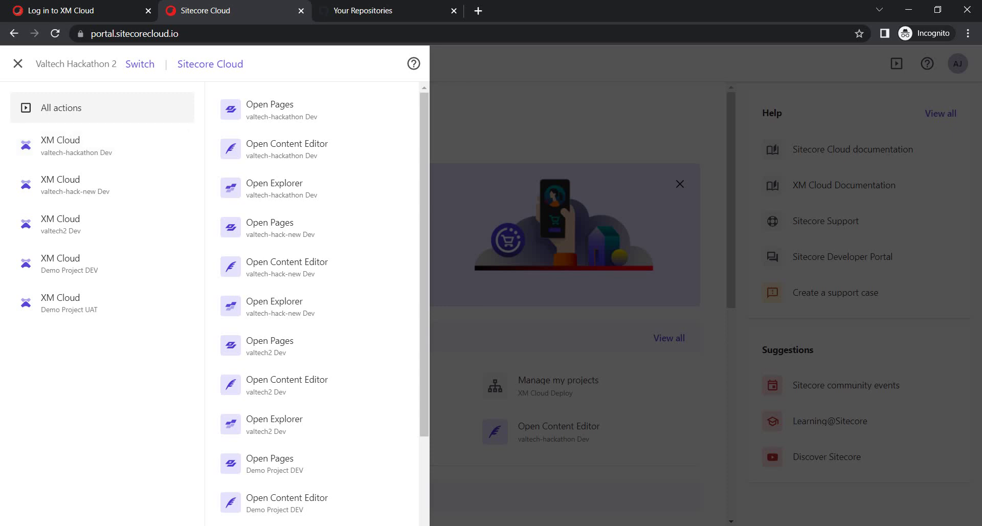
{"action": "key", "text": "Escape"}
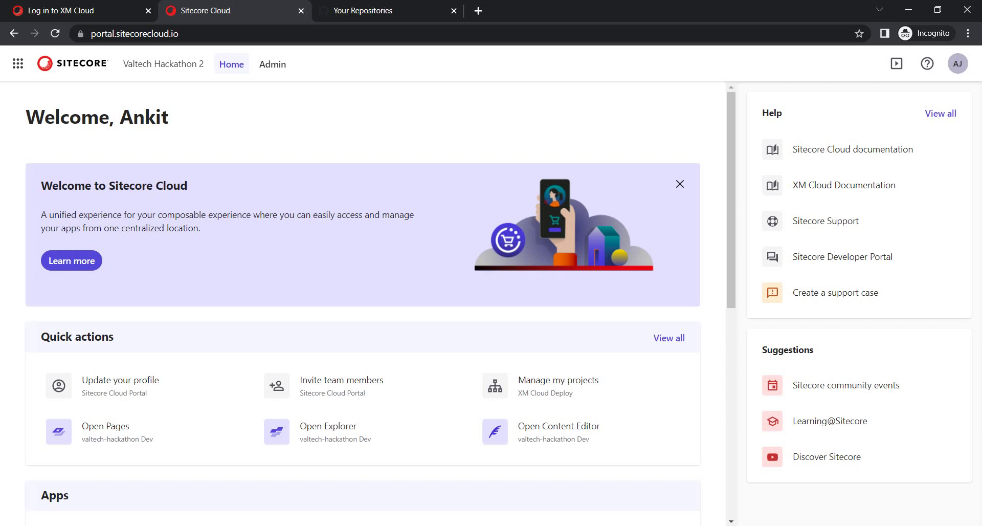
Step: Open XM Cloud Deploy through the Manage my projects quick action
{"action": "scroll", "coordinate": [358, 328], "scroll_direction": "down", "scroll_amount": 1}
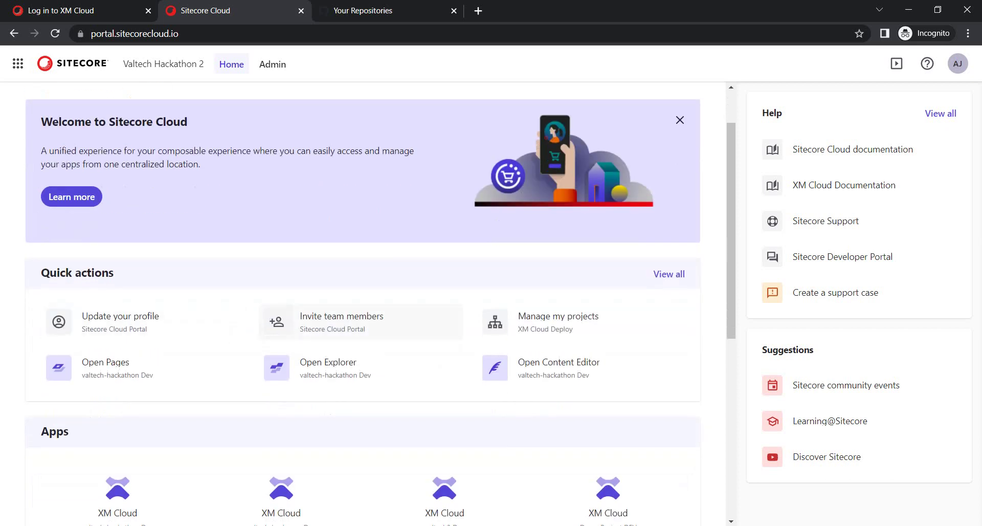
{"action": "scroll", "coordinate": [578, 307], "scroll_direction": "down", "scroll_amount": 1}
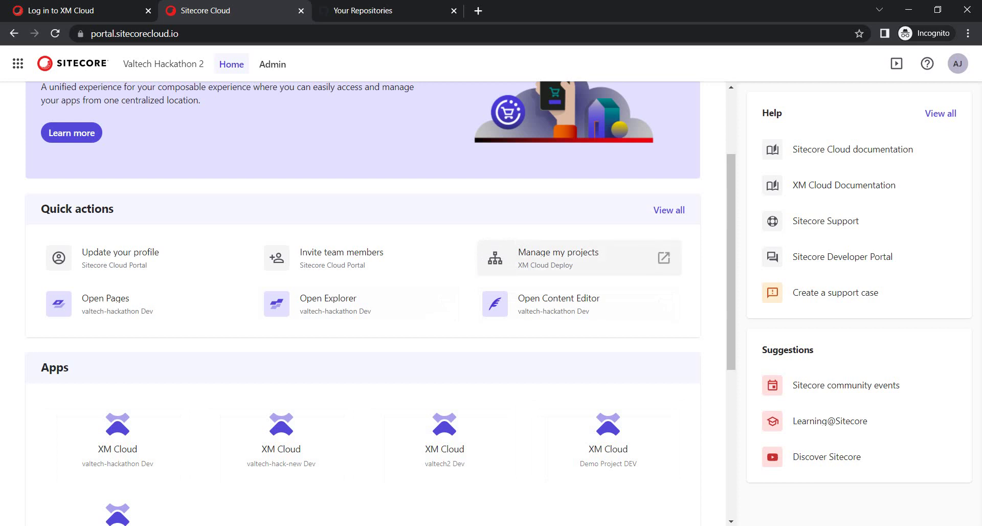
{"action": "left_click", "coordinate": [559, 257]}
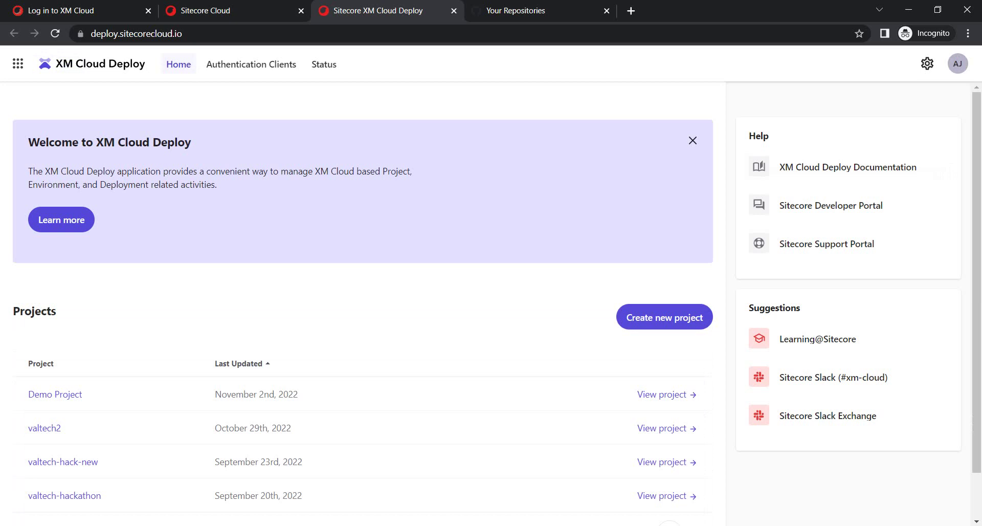
Step: Start a new project from a starter template, using the XM Cloud Foundation template
{"action": "left_click", "coordinate": [664, 318]}
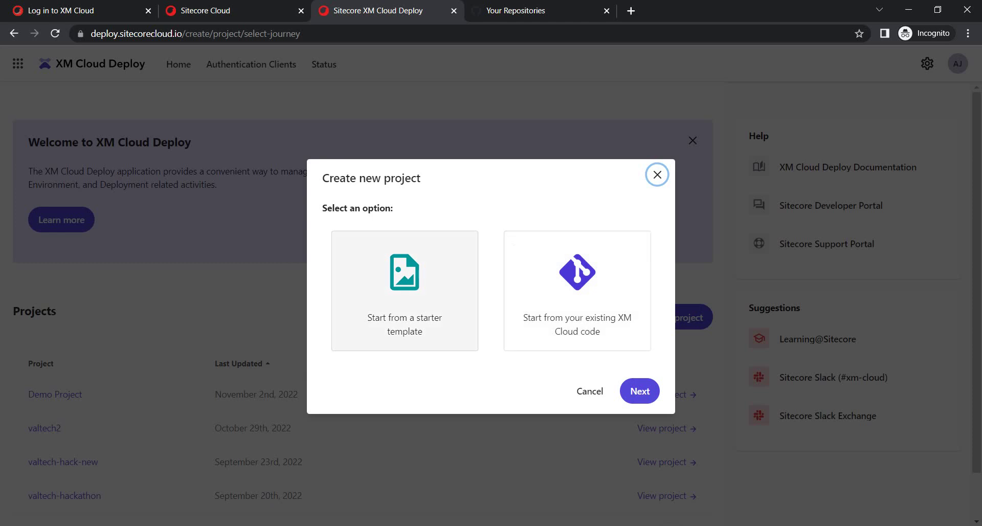
{"action": "left_click", "coordinate": [405, 291]}
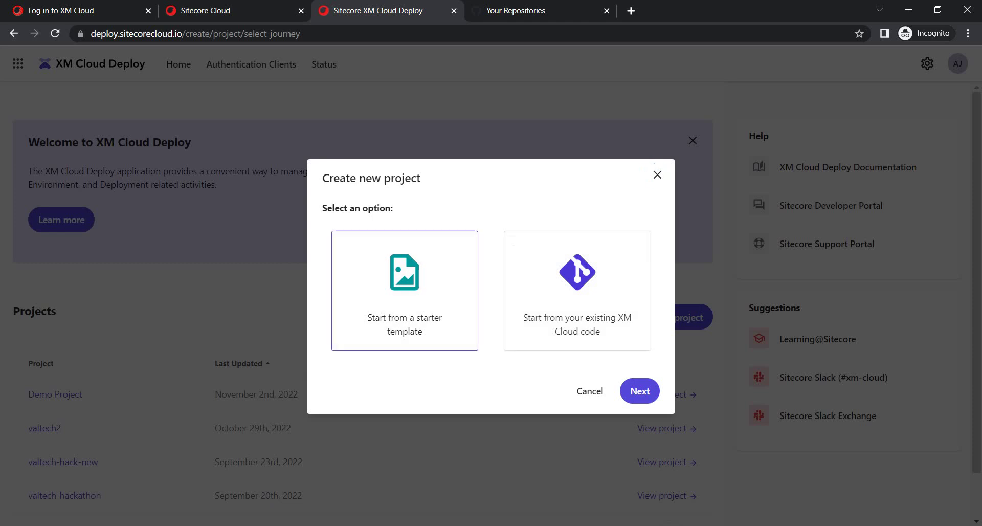
{"action": "left_click", "coordinate": [640, 391]}
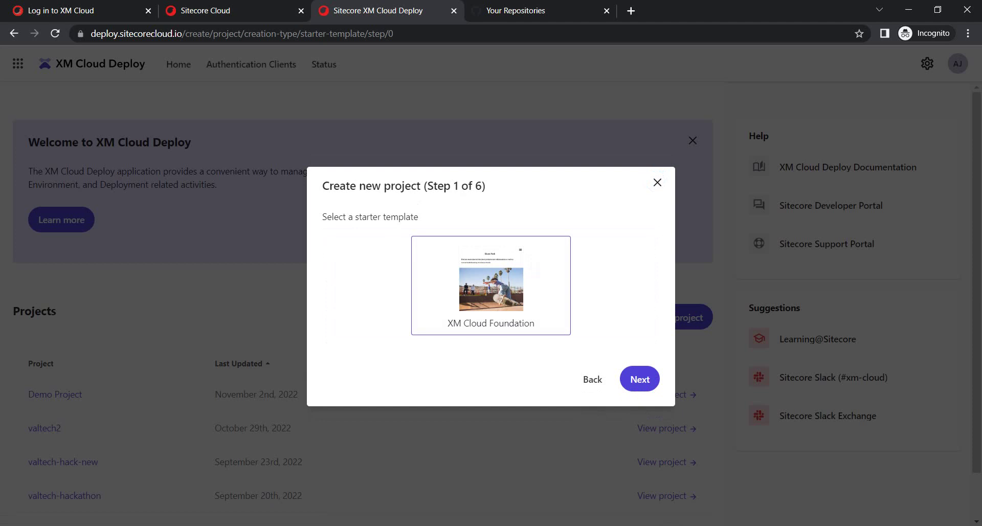
{"action": "left_click", "coordinate": [640, 379]}
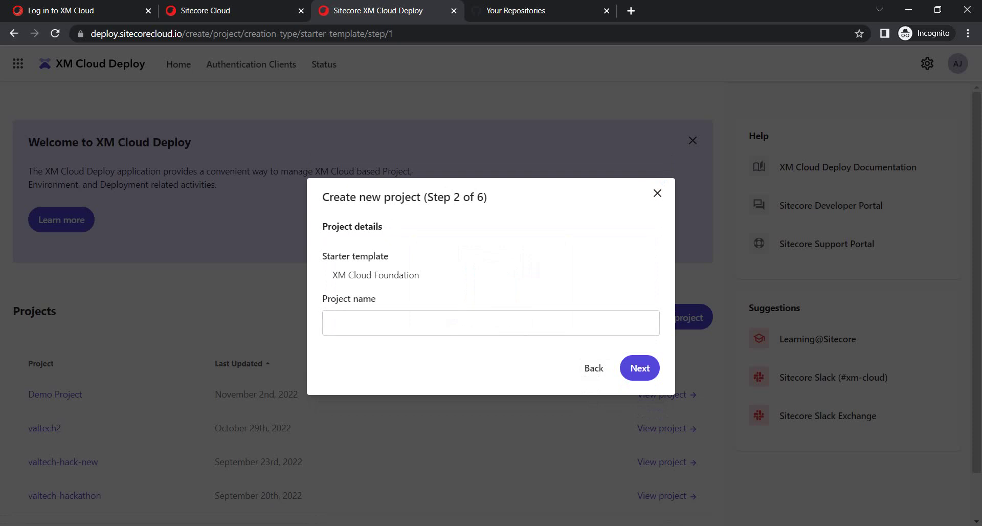
Step: Name the new project Sitecore XM Cloud Demo and continue to the source provider selection
{"action": "left_click", "coordinate": [401, 323]}
{"action": "type", "text": "Sitecore"}
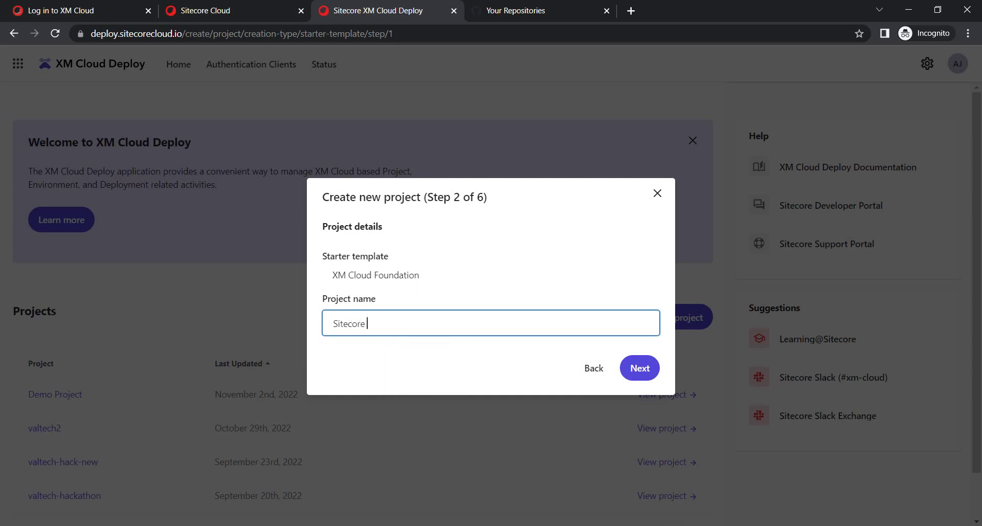
{"action": "type", "text": " XM Cloud Demo"}
{"action": "key", "text": "ctrl+a"}
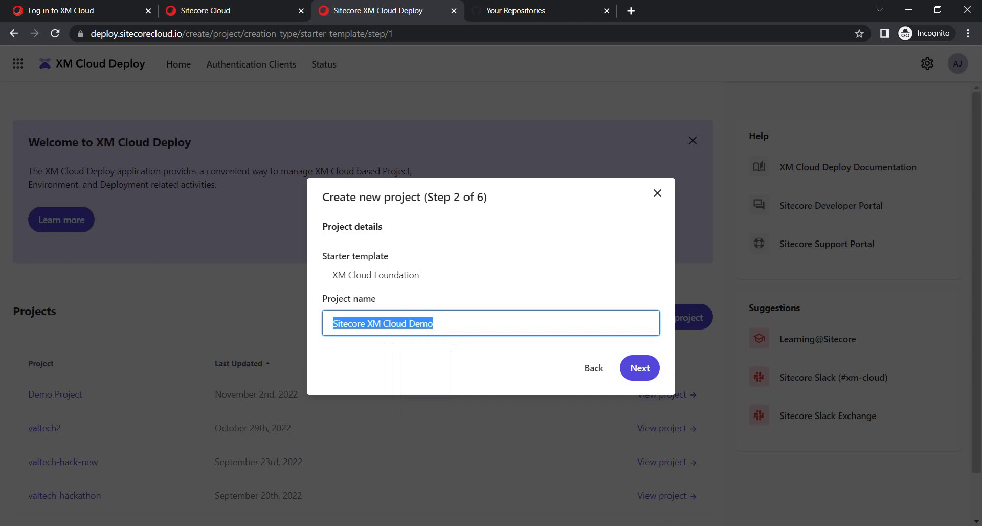
{"action": "key", "text": "Return"}
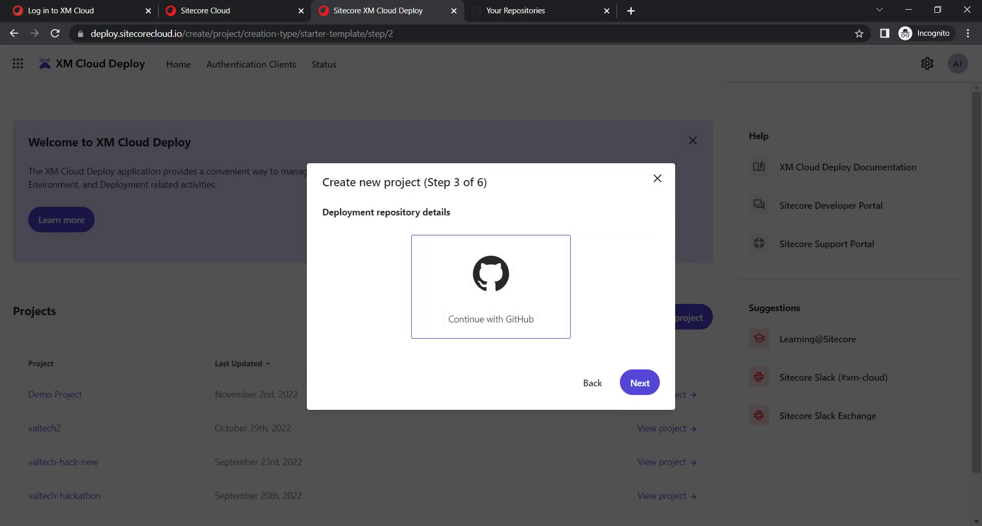
Step: Continue with GitHub as the source provider and name the deployment repository sitecore-xm-cloud-demo
{"action": "left_click", "coordinate": [640, 383]}
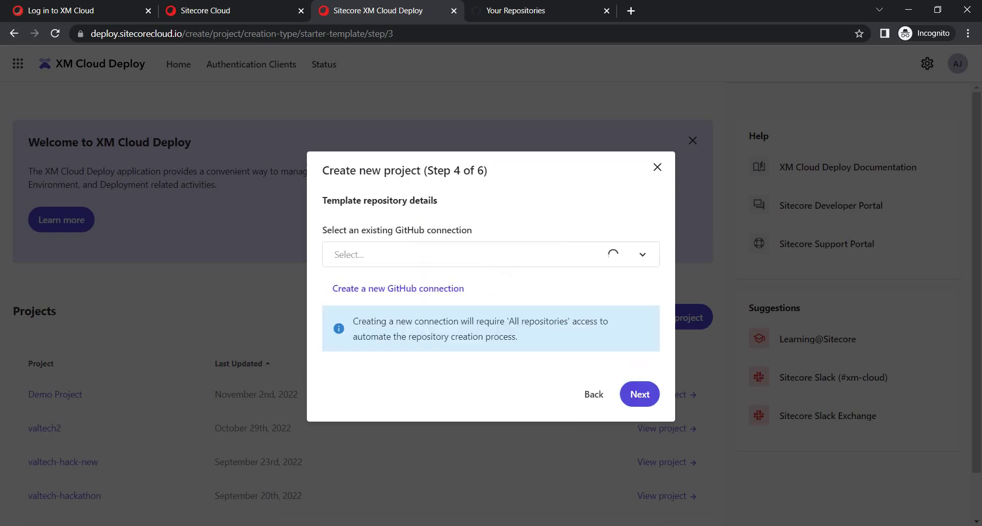
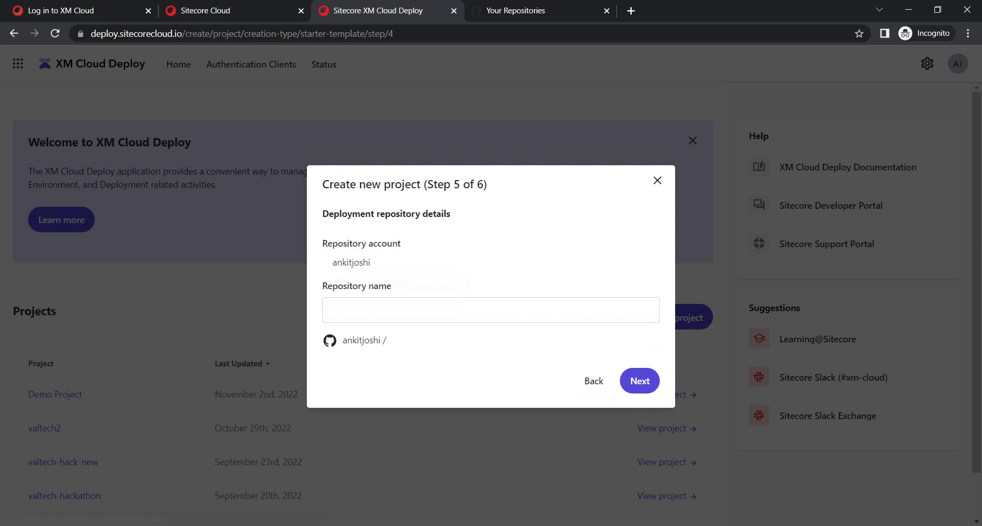
{"action": "left_click_drag", "start_coordinate": [327, 243], "coordinate": [371, 262]}
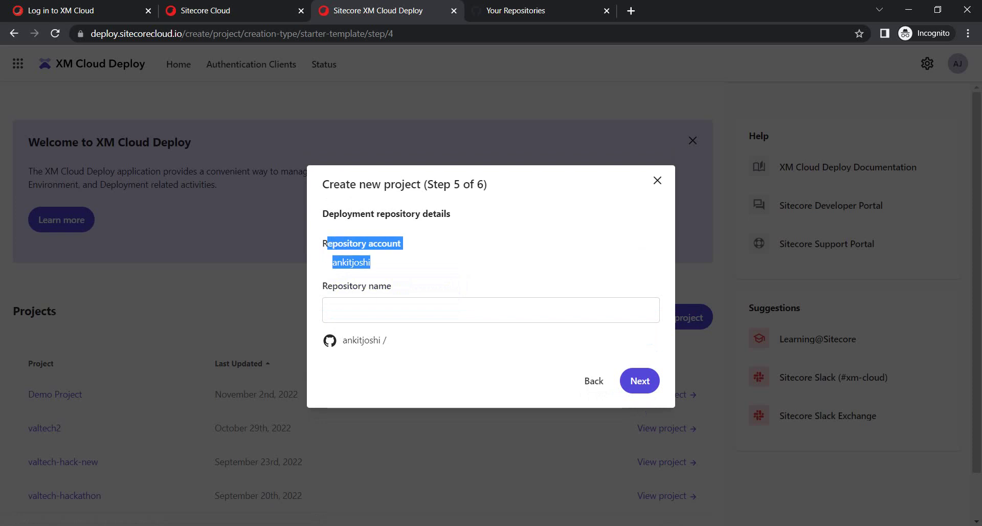
{"action": "left_click", "coordinate": [370, 262]}
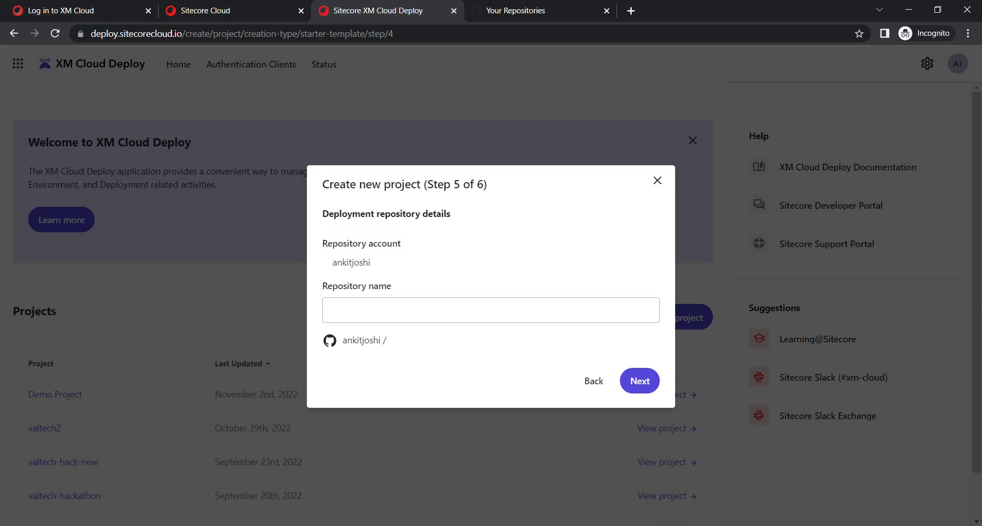
{"action": "left_click", "coordinate": [400, 310]}
{"action": "type", "text": "site"}
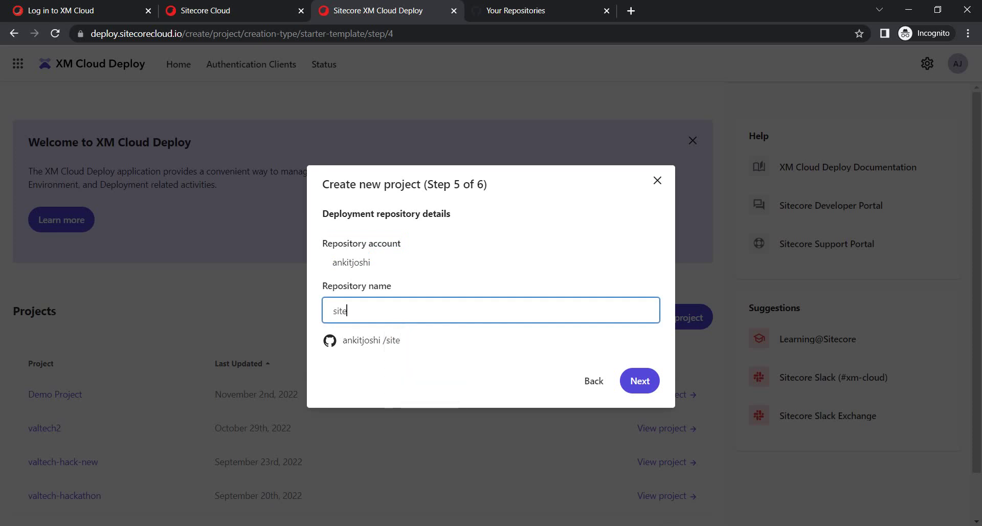
{"action": "type", "text": "core-xm-cloud-demo"}
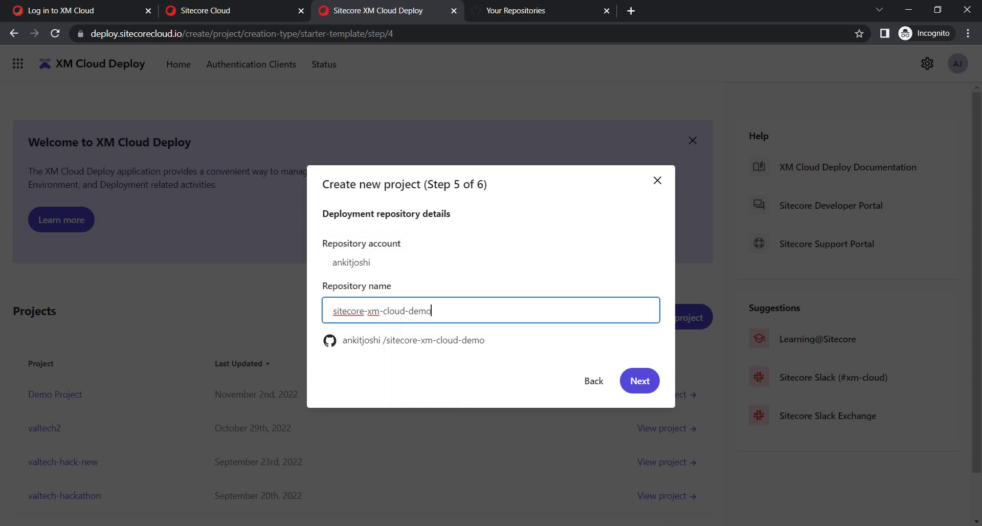
{"action": "key", "text": "Return"}
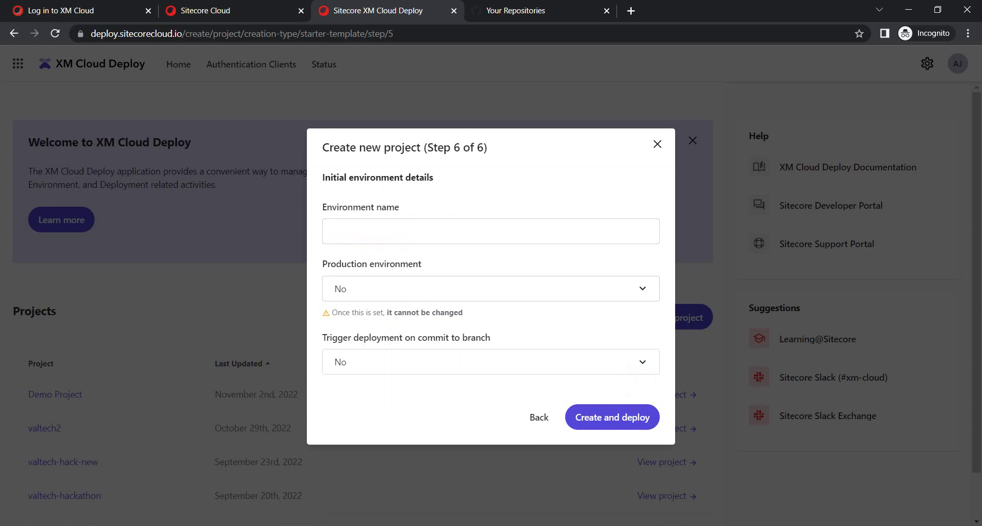
Step: Name the initial environment Sitecore XM Cloud Demo INT, then create and deploy the project
{"action": "key", "text": "Tab"}
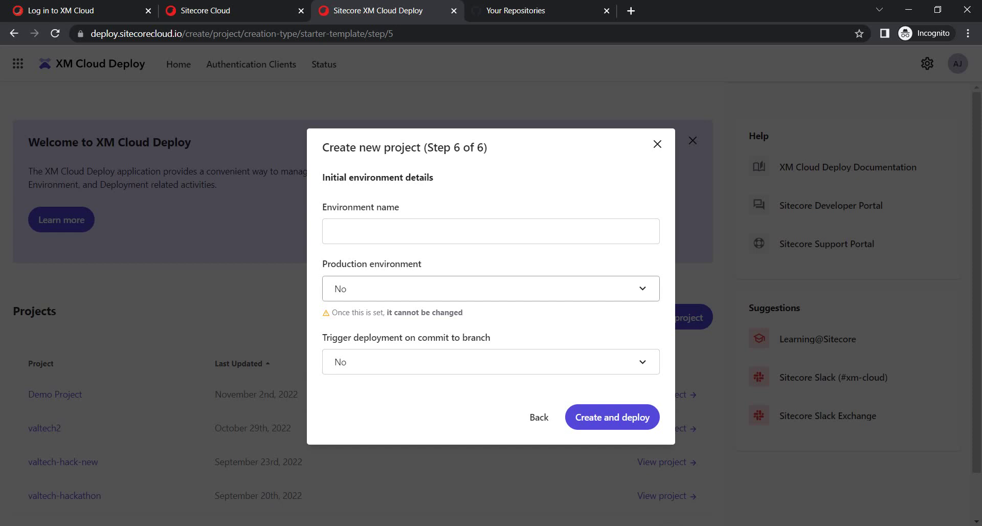
{"action": "left_click", "coordinate": [491, 231]}
{"action": "type", "text": "Sitecore XM Cloud Demo"}
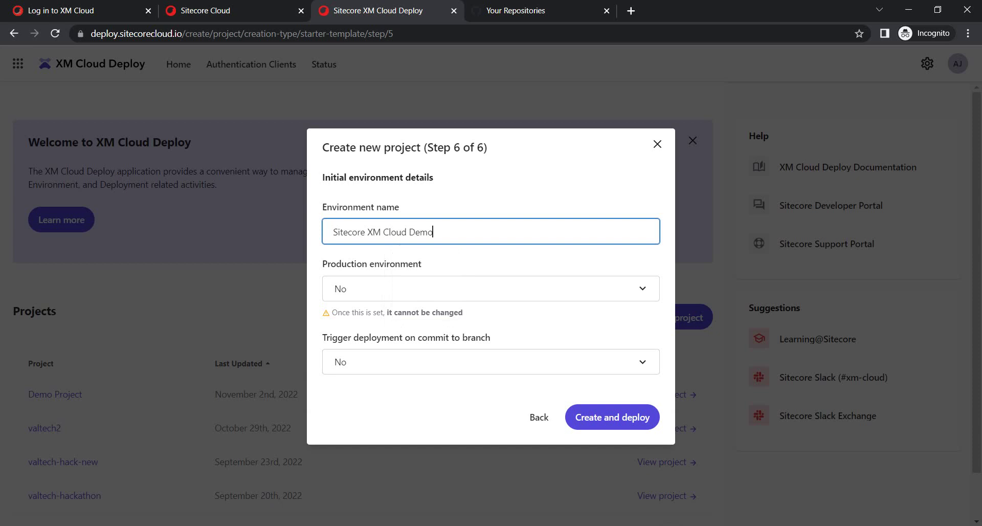
{"action": "type", "text": "INT"}
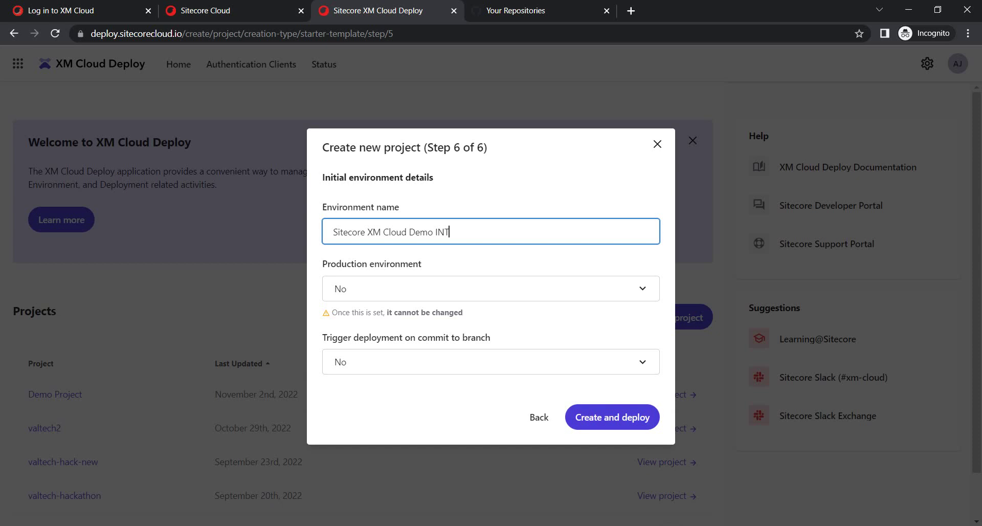
{"action": "key", "text": "Return"}
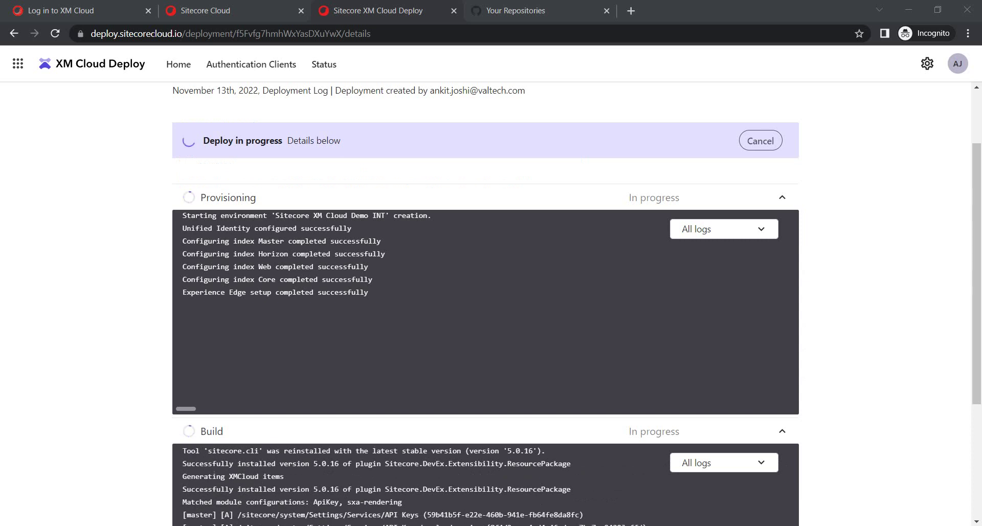
Step: Examine the Provisioning and Build logs of the running deployment
{"action": "scroll", "coordinate": [485, 301], "scroll_direction": "down", "scroll_amount": 2}
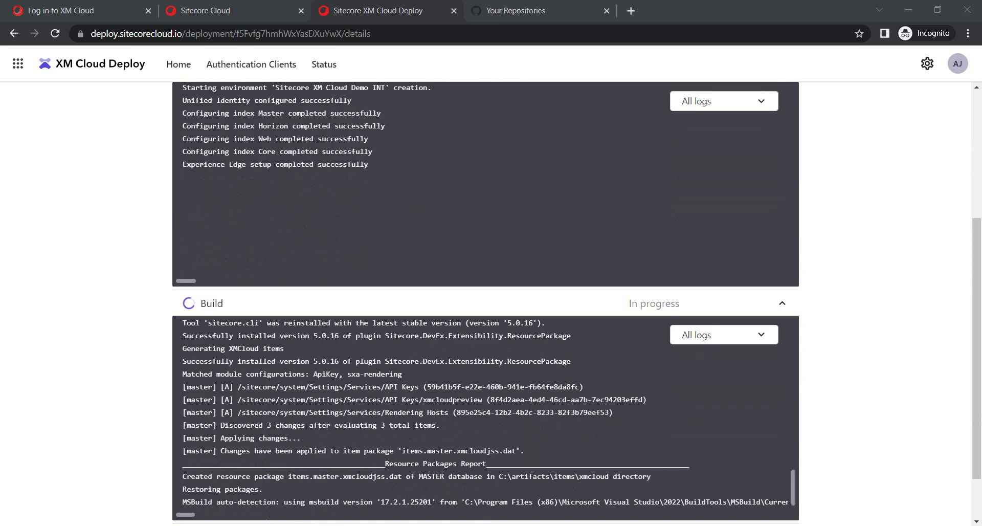
{"action": "scroll", "coordinate": [485, 302], "scroll_direction": "down", "scroll_amount": 1}
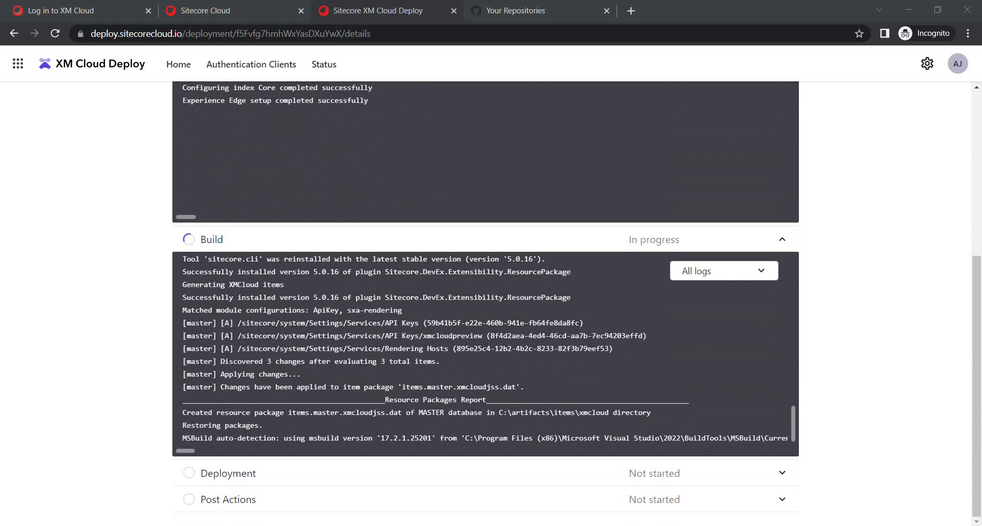
{"action": "scroll", "coordinate": [485, 302], "scroll_direction": "up", "scroll_amount": 4}
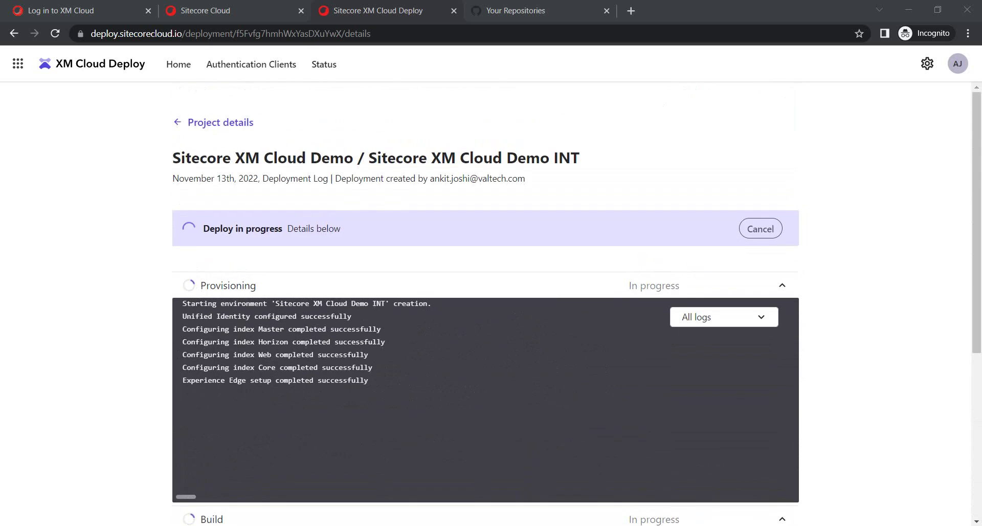
{"action": "scroll", "coordinate": [485, 302], "scroll_direction": "down", "scroll_amount": 1}
{"action": "scroll", "coordinate": [485, 302], "scroll_direction": "down", "scroll_amount": 1}
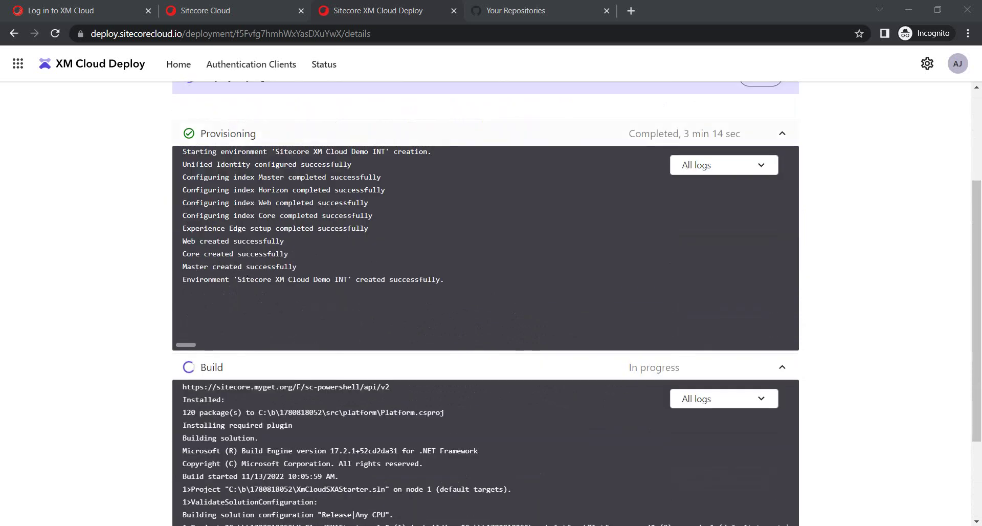
{"action": "scroll", "coordinate": [485, 301], "scroll_direction": "down", "scroll_amount": 2}
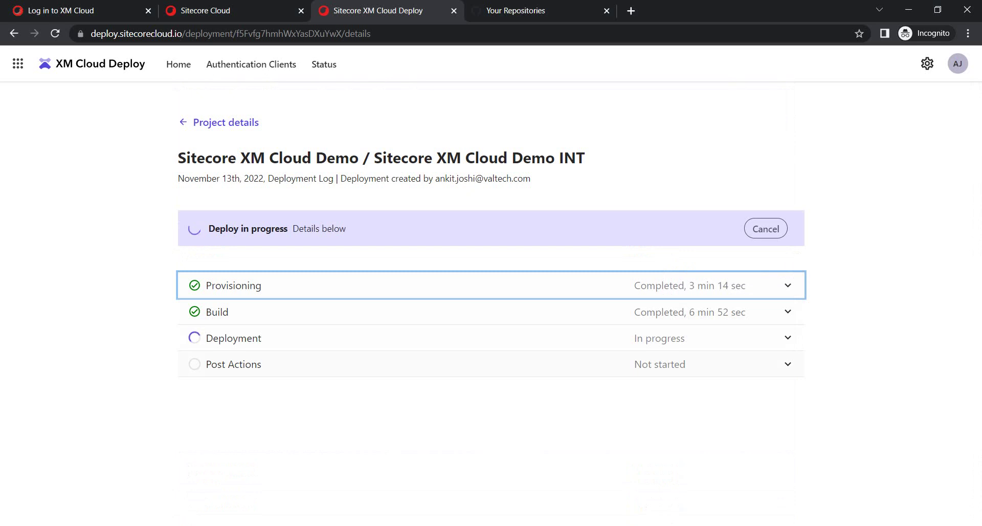
Step: Expand the log of the Deployment stage
{"action": "key", "text": "Tab"}
{"action": "key", "text": "Tab"}
{"action": "key", "text": "Return"}
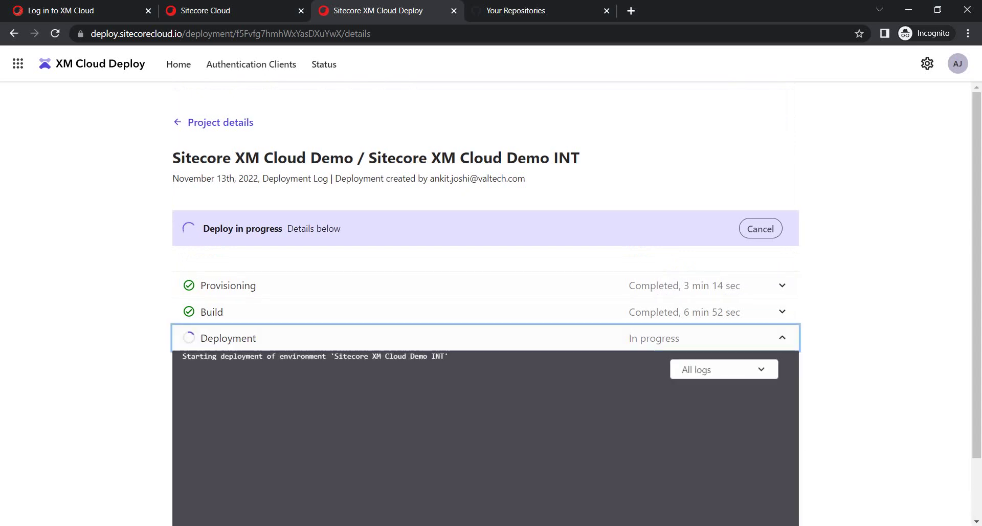
Step: Follow the Deployment stage log and open the launchpad of the deployed environment
{"action": "scroll", "coordinate": [486, 307], "scroll_direction": "down", "scroll_amount": 1}
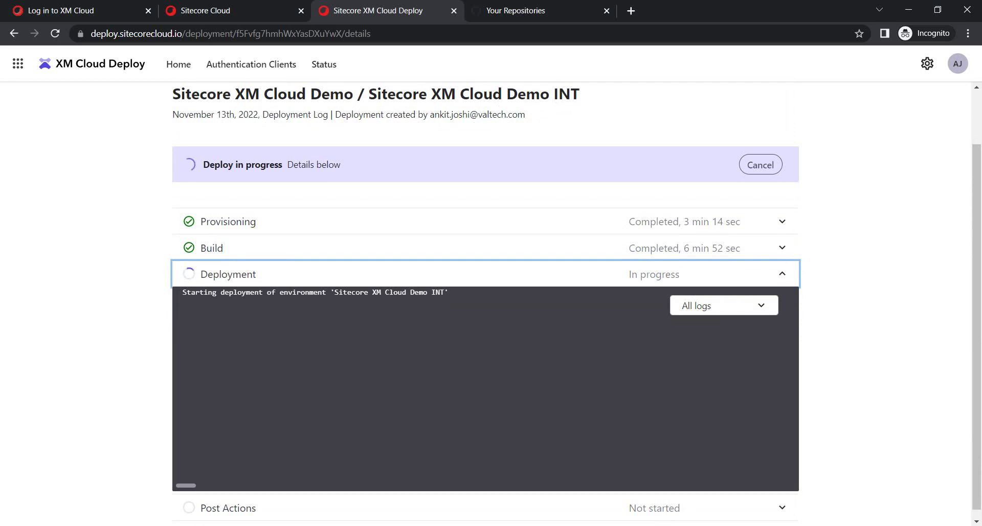
{"action": "scroll", "coordinate": [486, 307], "scroll_direction": "down", "scroll_amount": 1}
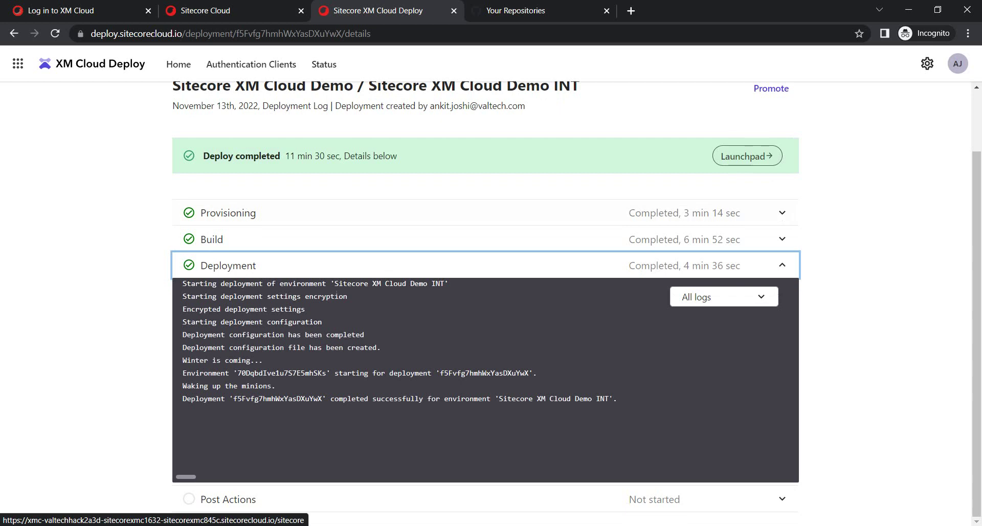
{"action": "left_click", "coordinate": [747, 155]}
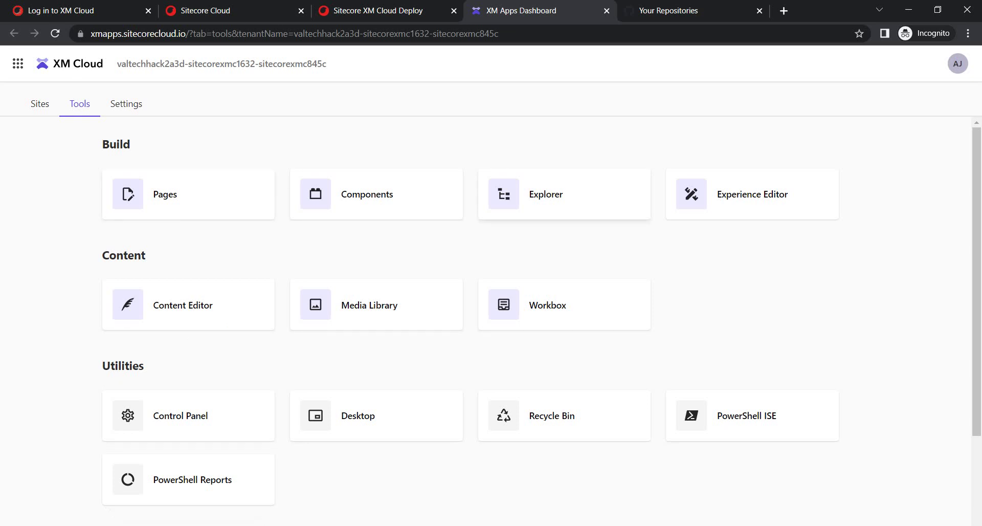
Step: Look through the environment's available tools and open the Content Editor
{"action": "scroll", "coordinate": [205, 307], "scroll_direction": "down", "scroll_amount": 3}
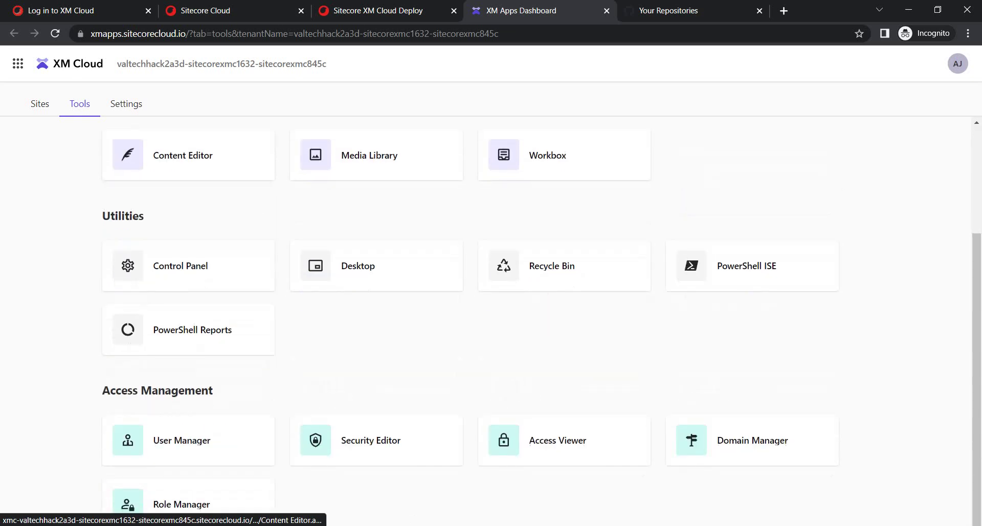
{"action": "scroll", "coordinate": [205, 307], "scroll_direction": "up", "scroll_amount": 1}
{"action": "left_click", "coordinate": [188, 219]}
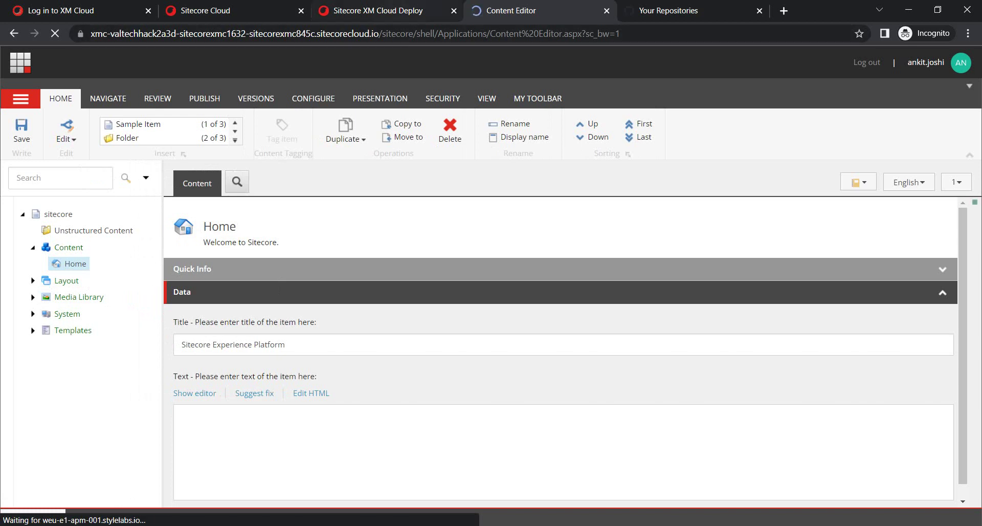
Step: Check the status of the deployment's Post Actions stage while the Content Editor loads
{"action": "left_click", "coordinate": [379, 11]}
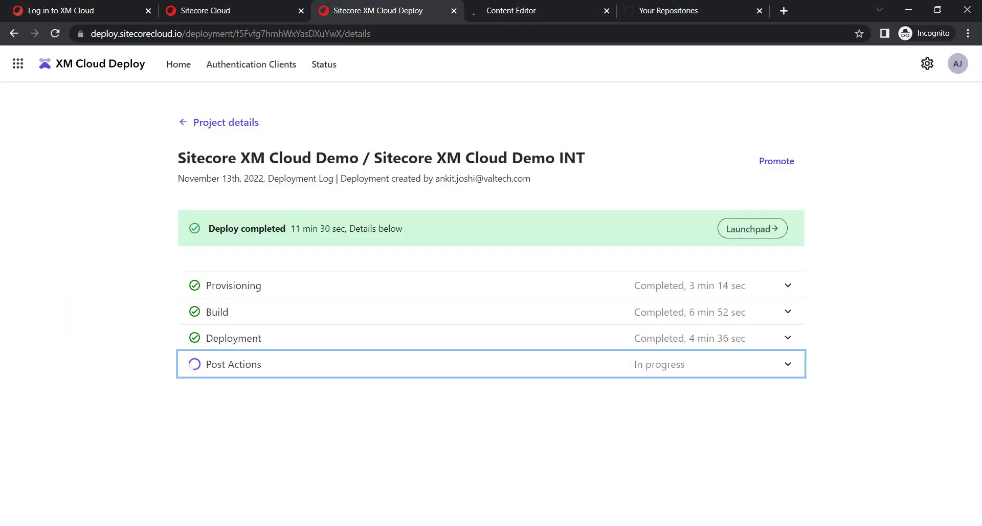
{"action": "key", "text": "ctrl+Tab"}
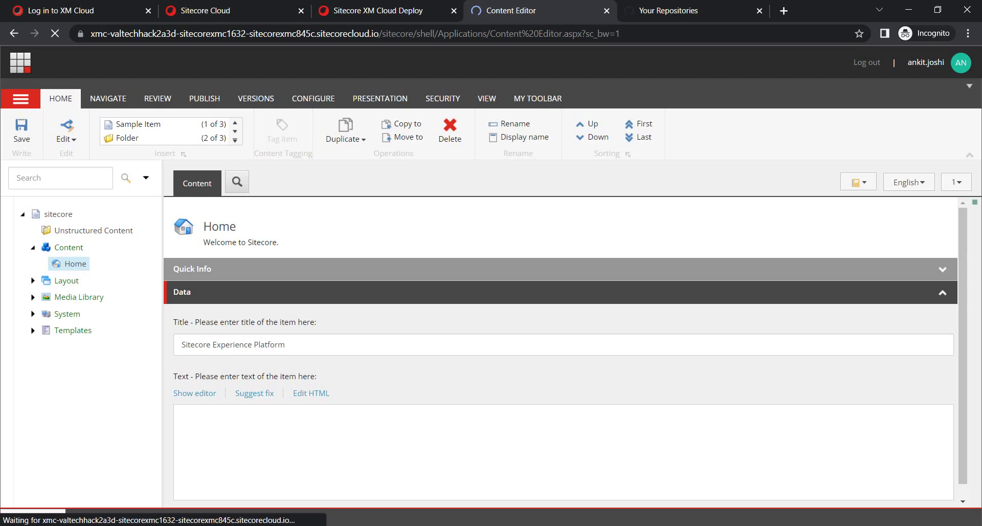
{"action": "key", "text": "ctrl+shift+Tab"}
{"action": "key", "text": "ctrl+Tab"}
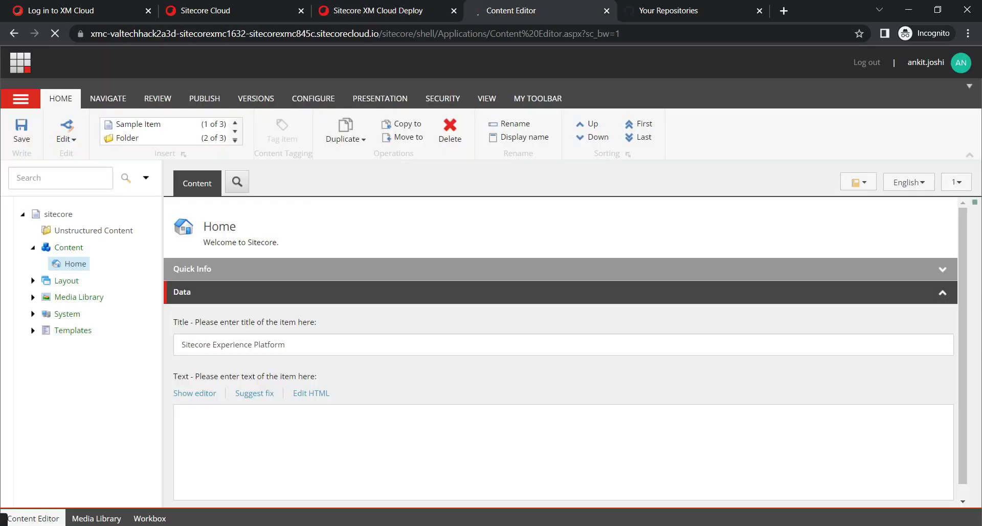
{"action": "key", "text": "ctrl+shift+Tab"}
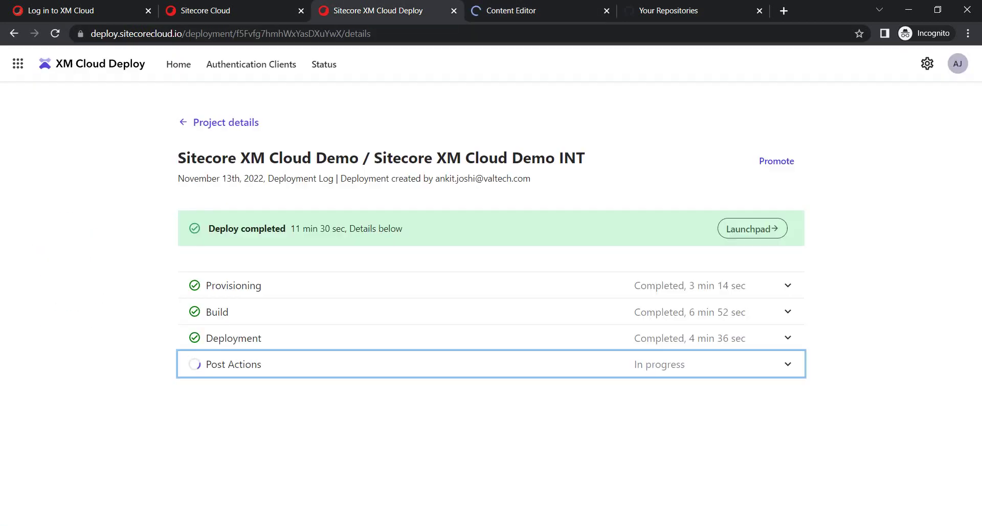
Step: Switch to the Sitecore Cloud portal, reload it and open the details of the Sitecore XM Cloud Demo INT app
{"action": "key", "text": "ctrl+shift+Tab"}
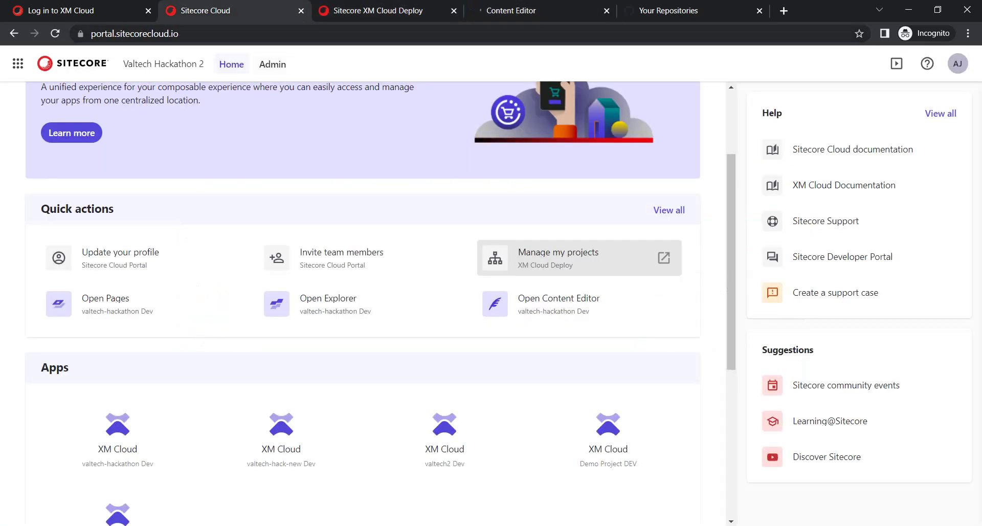
{"action": "key", "text": "F5"}
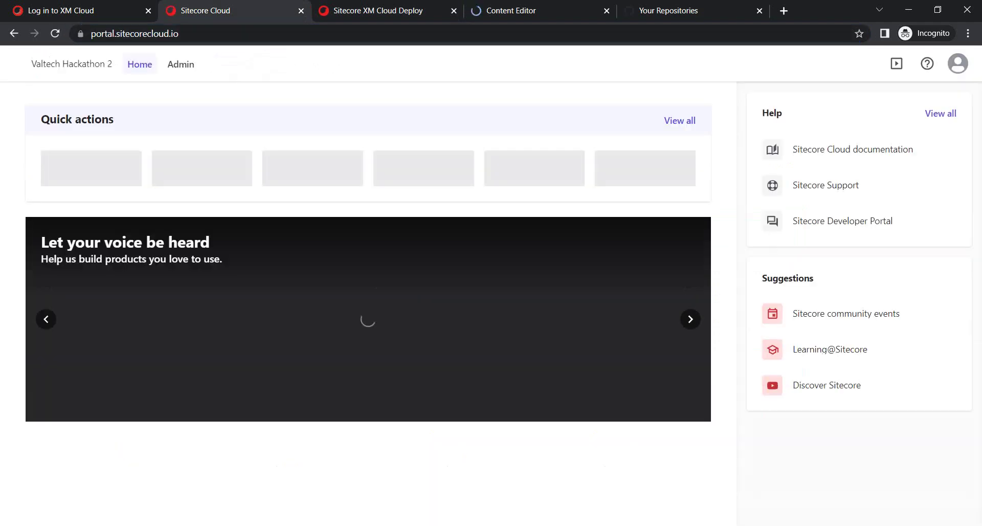
{"action": "scroll", "coordinate": [281, 384], "scroll_direction": "down", "scroll_amount": 3}
{"action": "scroll", "coordinate": [281, 384], "scroll_direction": "down", "scroll_amount": 3}
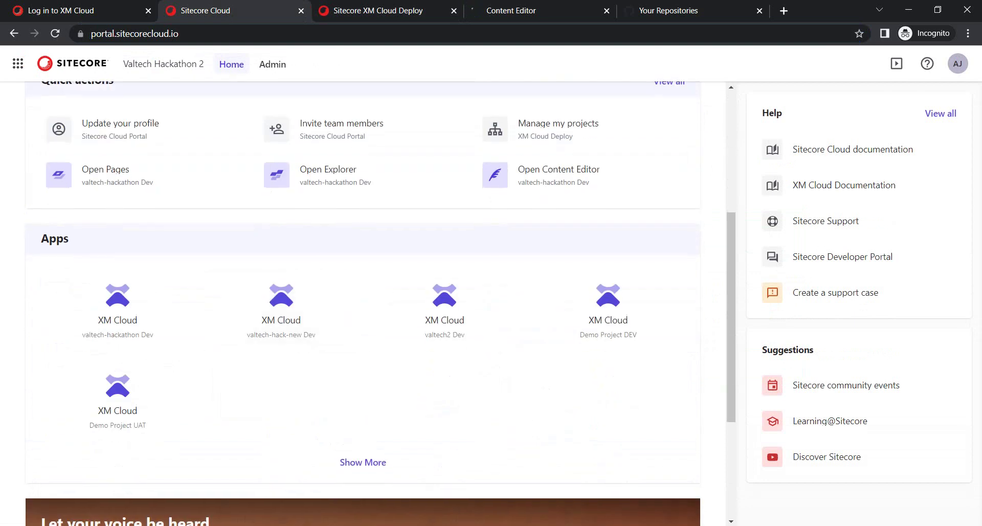
{"action": "scroll", "coordinate": [281, 307], "scroll_direction": "up", "scroll_amount": 1}
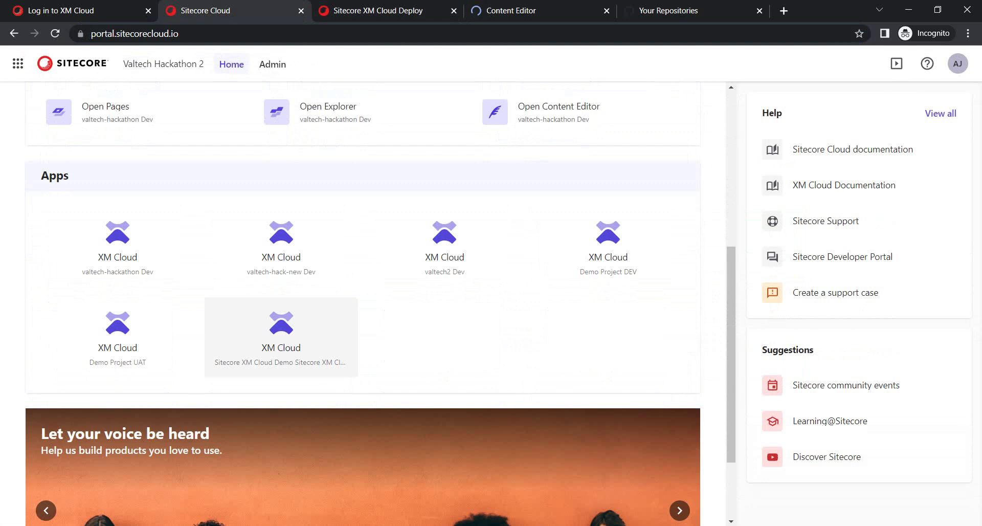
{"action": "left_click", "coordinate": [281, 333]}
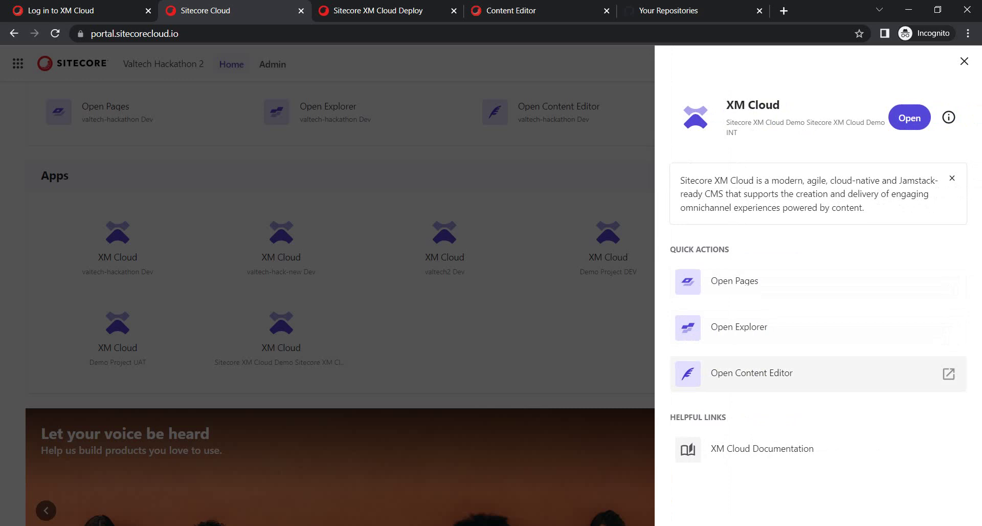
Step: View the Content Editor, return to the portal and open the Sitecore XM Cloud Demo INT dashboard with its tools
{"action": "left_click", "coordinate": [818, 374]}
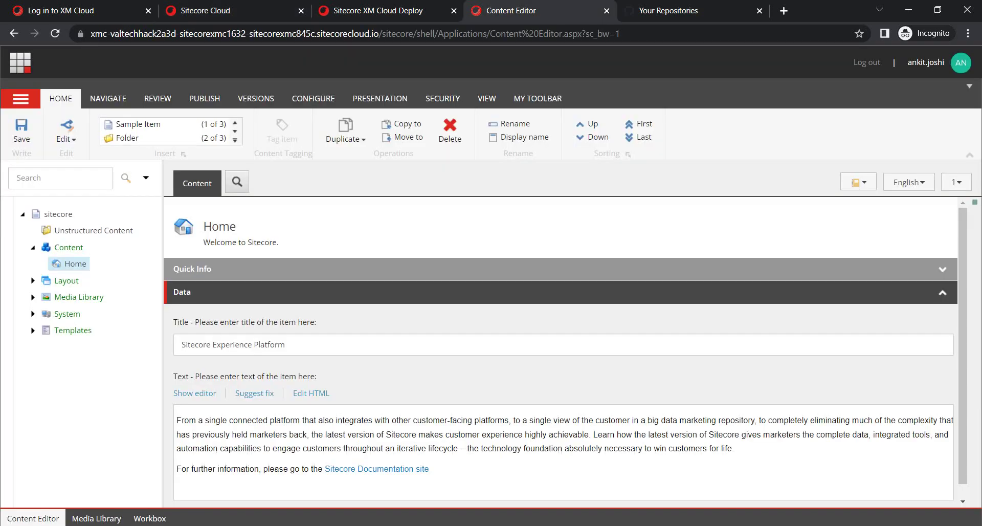
{"action": "left_click", "coordinate": [215, 10]}
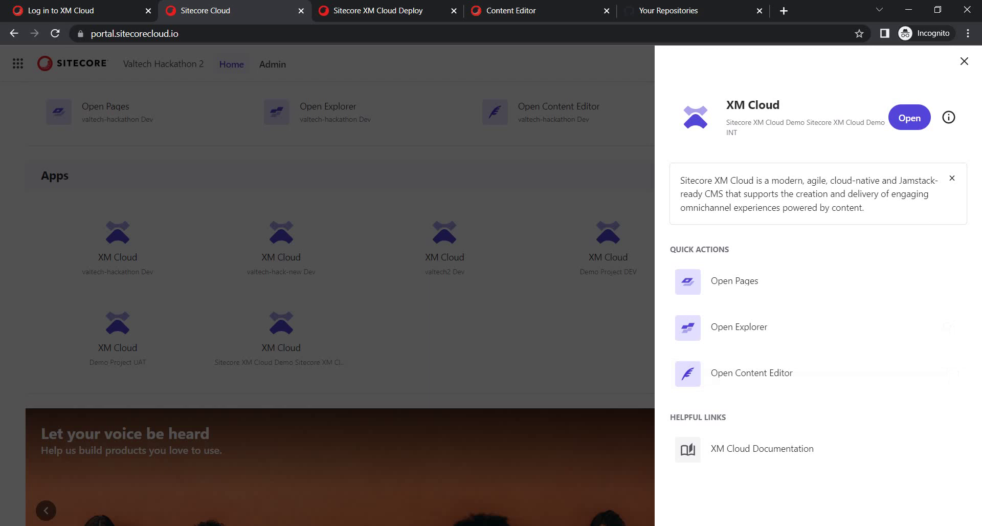
{"action": "left_click", "coordinate": [910, 118]}
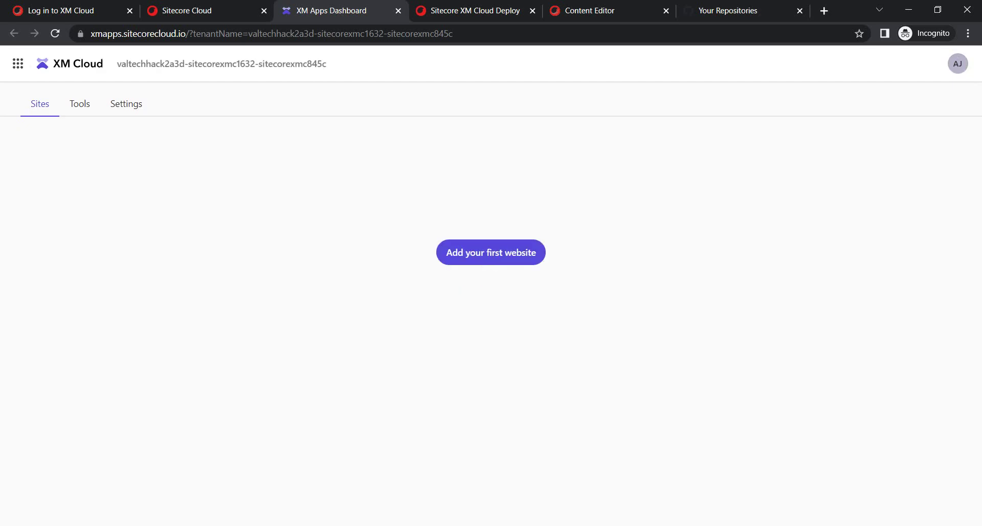
{"action": "left_click", "coordinate": [80, 103]}
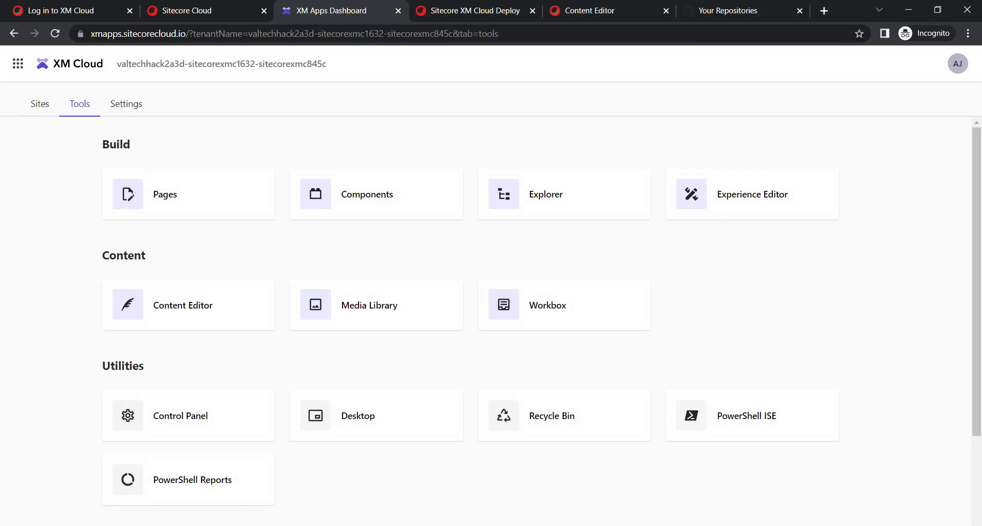
Step: Review the deployment stages and the Content Editor's Home item again, and return to the XM Cloud dashboard
{"action": "left_click", "coordinate": [474, 10]}
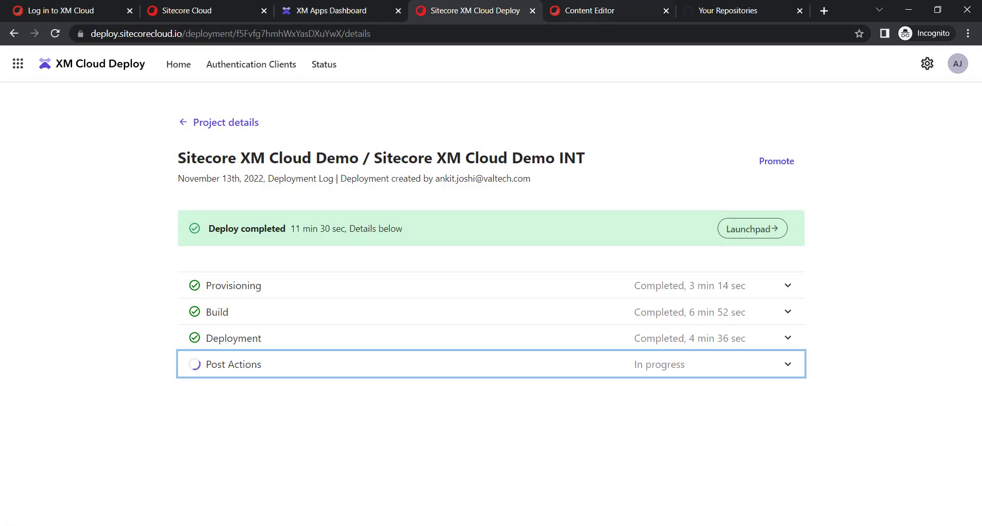
{"action": "key", "text": "ctrl+Tab"}
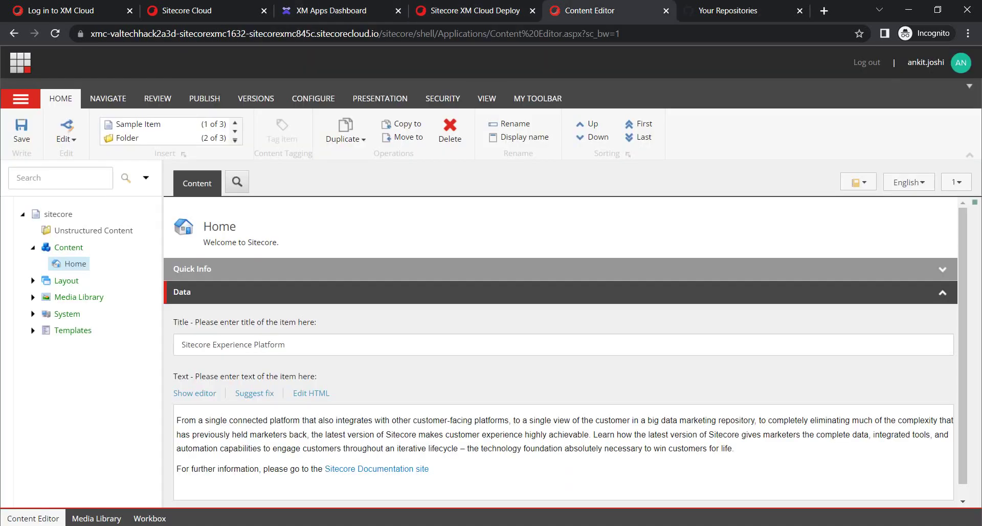
{"action": "left_click", "coordinate": [331, 11]}
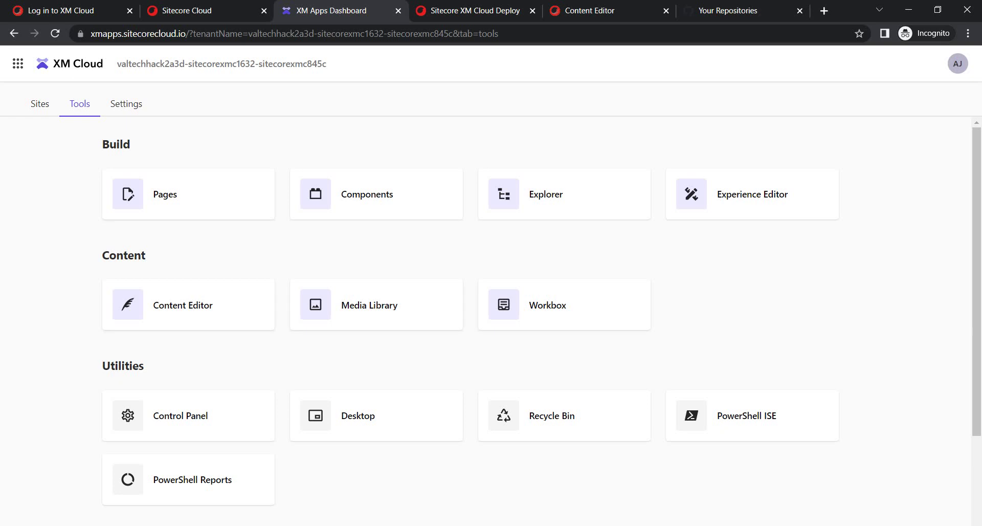
Step: Create the first website from the Basic Site template with the site name DemoXMCloud
{"action": "left_click", "coordinate": [40, 103]}
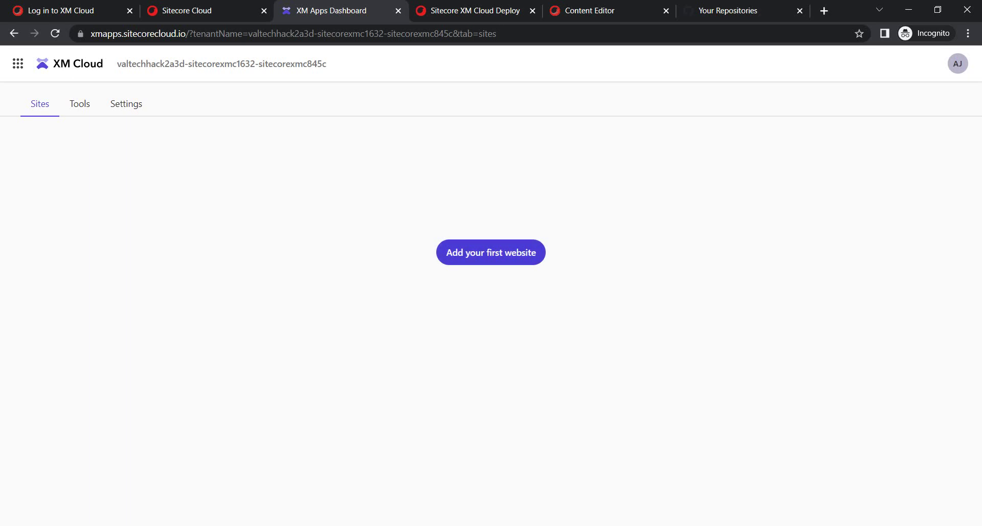
{"action": "left_click", "coordinate": [491, 253]}
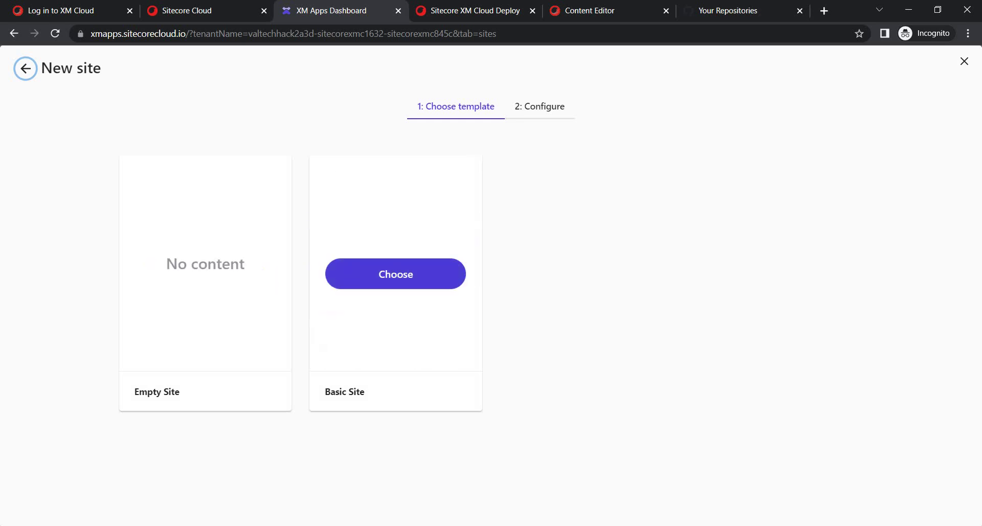
{"action": "left_click", "coordinate": [395, 274]}
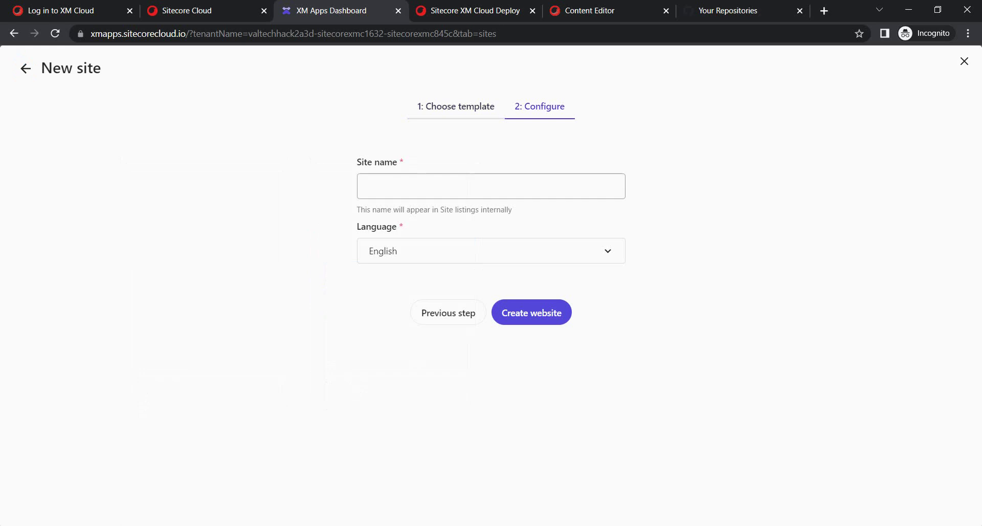
{"action": "type", "text": "Dem"}
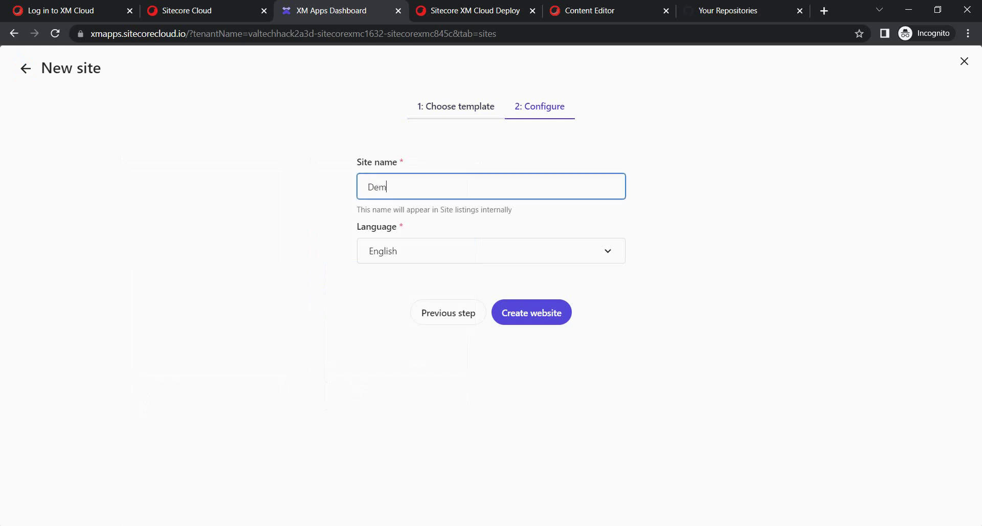
{"action": "type", "text": "oXMCloud"}
{"action": "key", "text": "ctrl+a"}
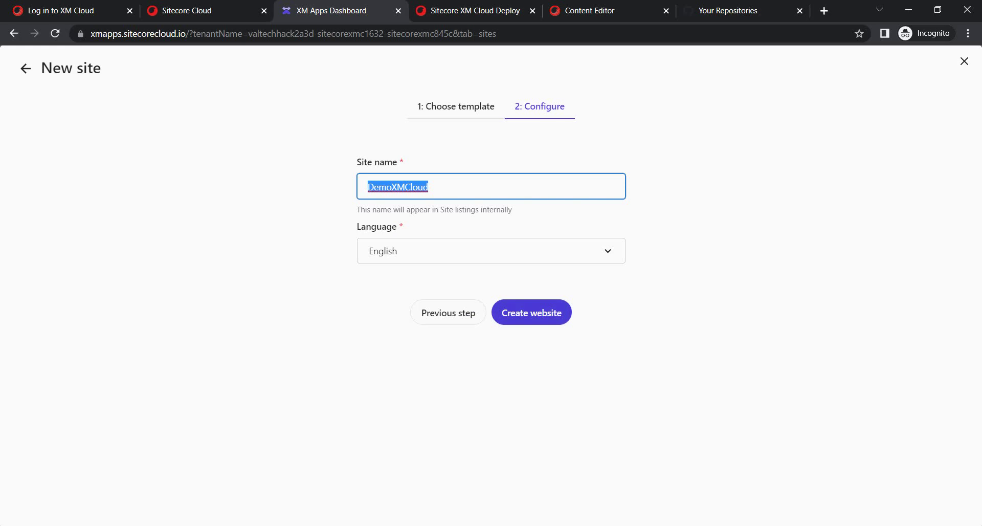
{"action": "left_click", "coordinate": [532, 312]}
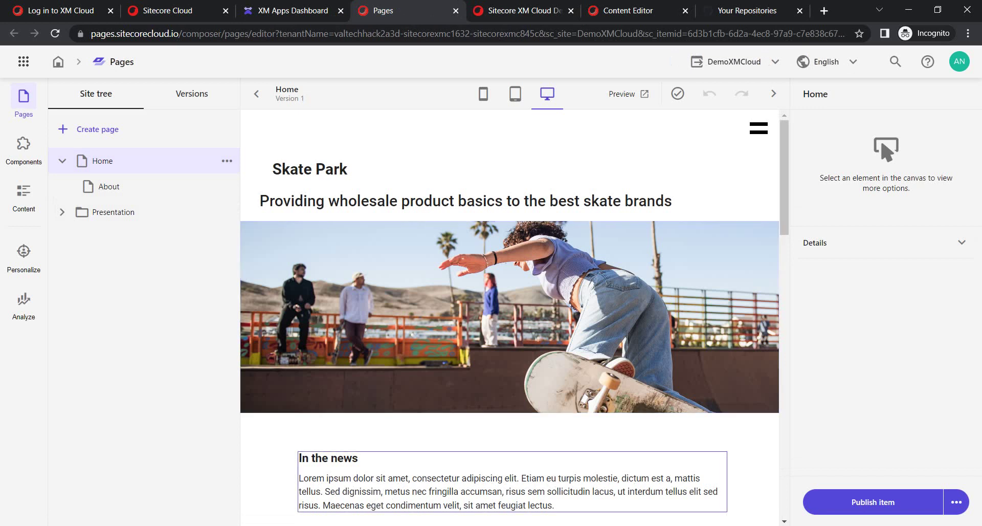
Step: Inspect the options of the skateboarder image and the In the news text on the Home page
{"action": "left_click", "coordinate": [460, 481]}
{"action": "left_click", "coordinate": [512, 317]}
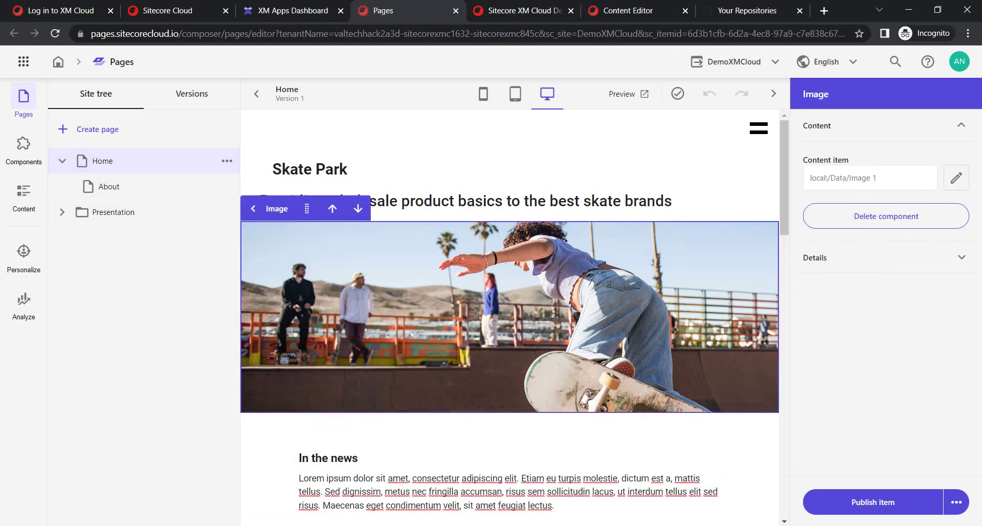
{"action": "left_click", "coordinate": [511, 481]}
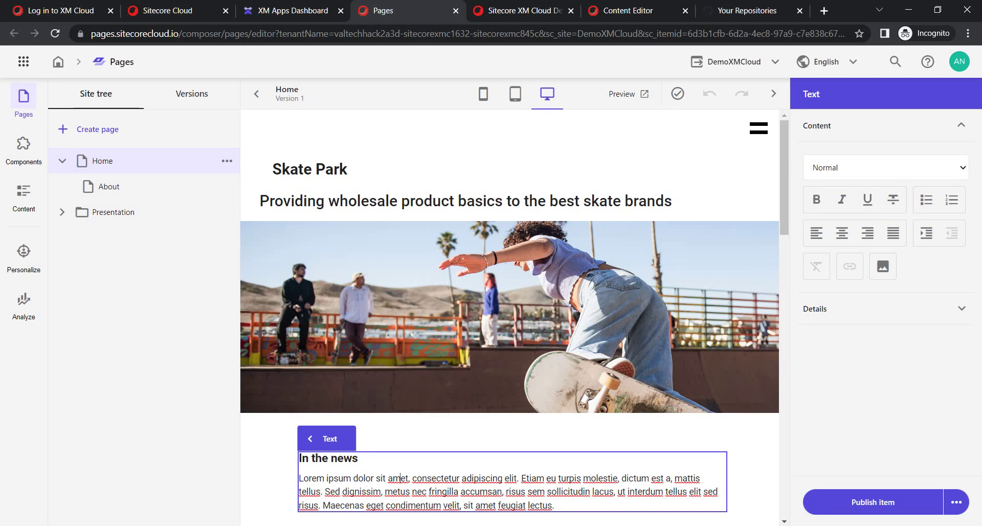
{"action": "left_click", "coordinate": [511, 318]}
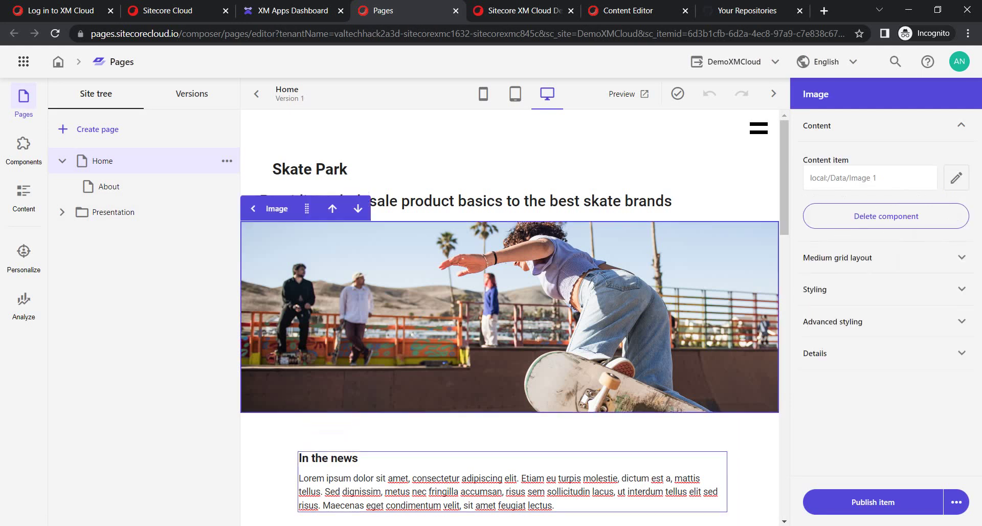
{"action": "left_click", "coordinate": [496, 505]}
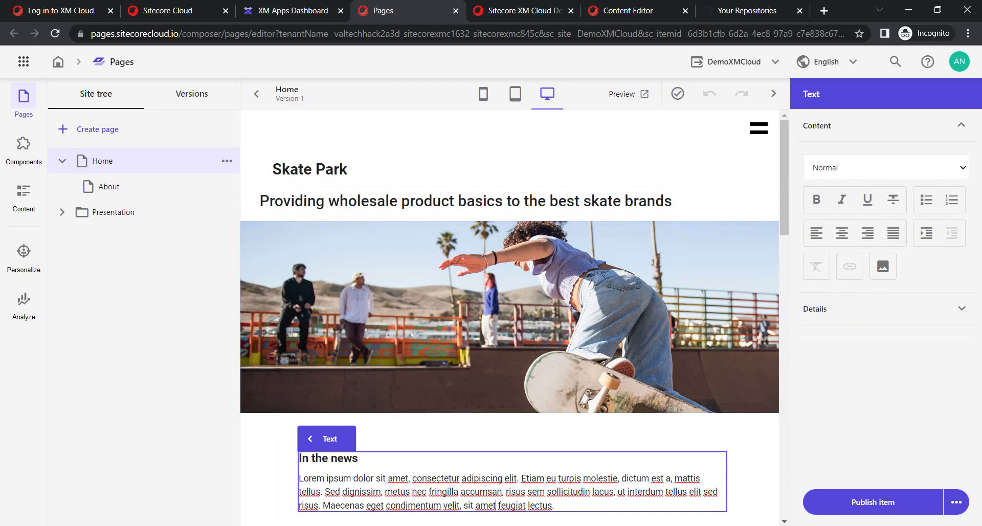
Step: Preview the Home page through its full length and close the preview
{"action": "left_click", "coordinate": [628, 94]}
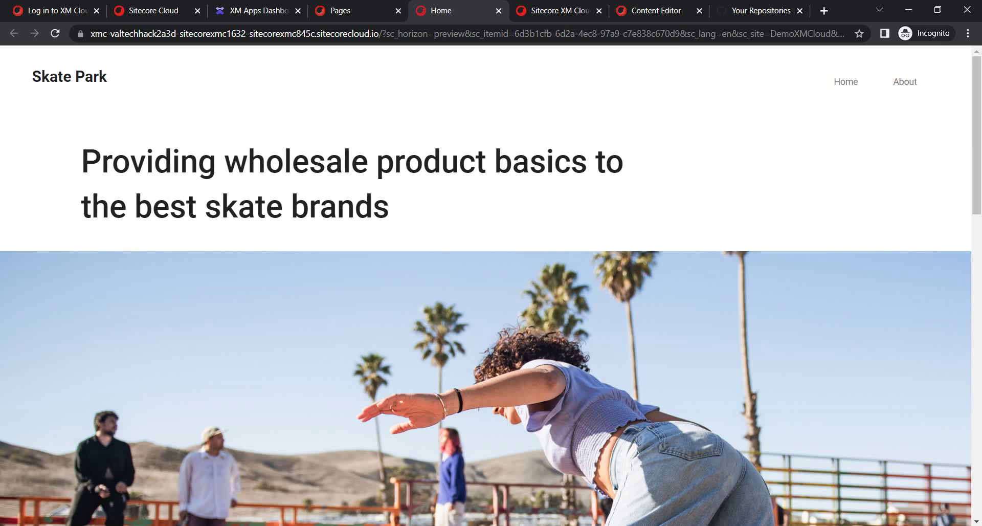
{"action": "scroll", "coordinate": [492, 286], "scroll_direction": "down", "scroll_amount": 12}
{"action": "scroll", "coordinate": [492, 285], "scroll_direction": "up", "scroll_amount": 12}
{"action": "left_click", "coordinate": [498, 10]}
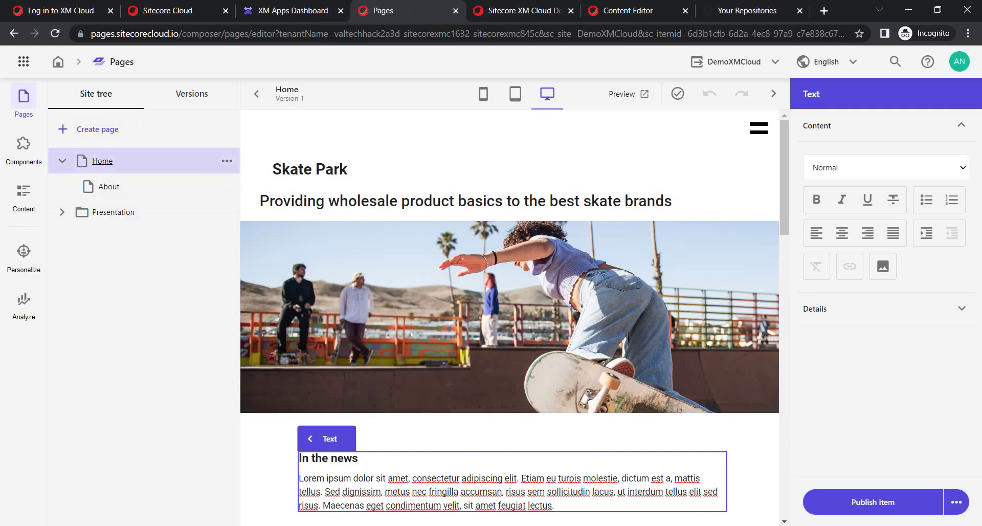
Step: Create a page named sample under the Home page
{"action": "left_click", "coordinate": [227, 161]}
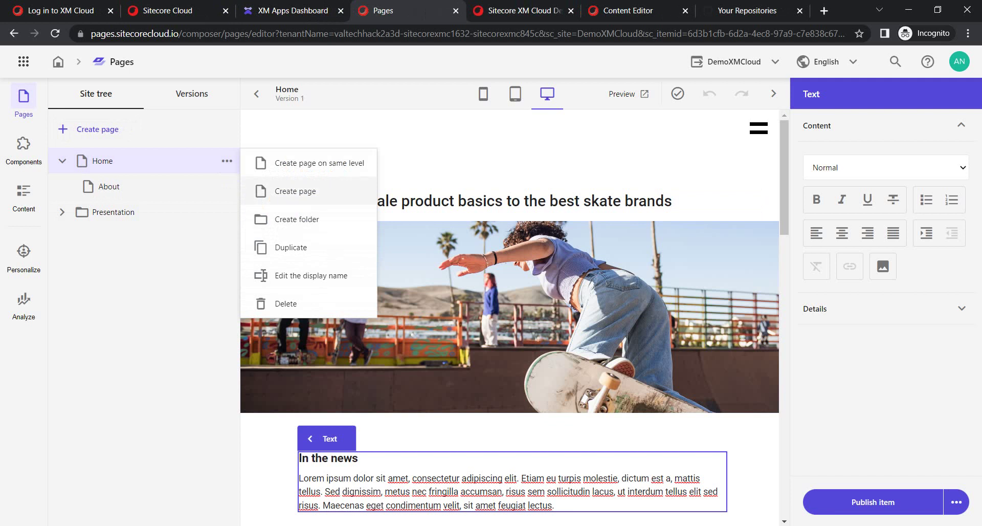
{"action": "left_click", "coordinate": [295, 191]}
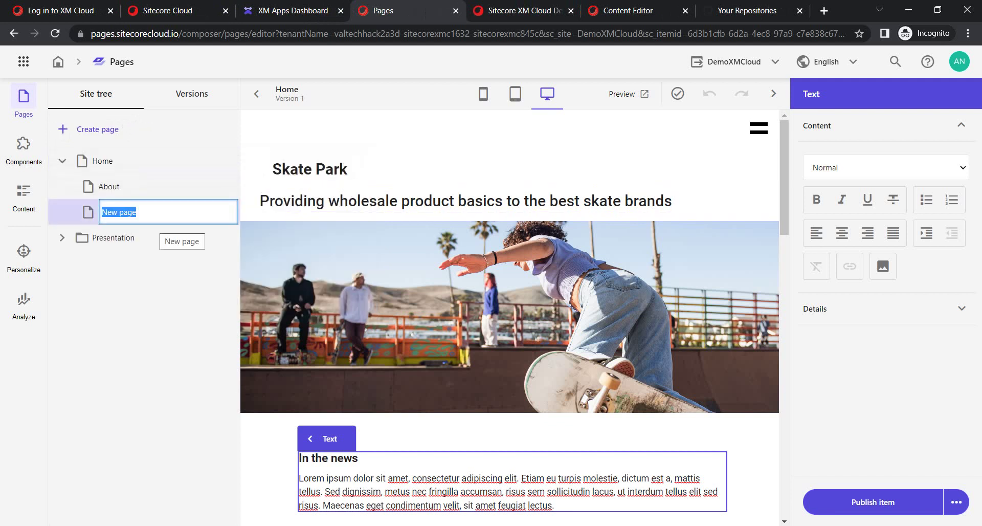
{"action": "type", "text": "sample"}
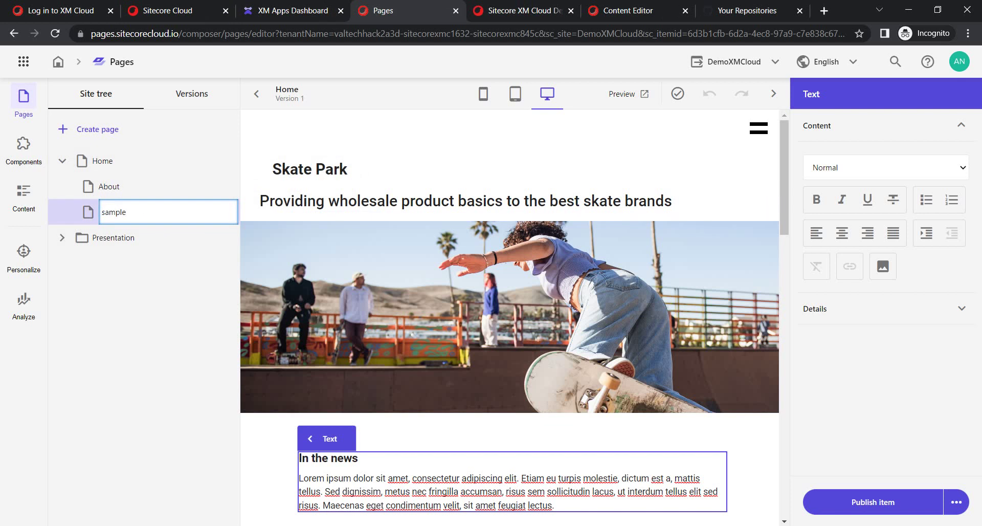
{"action": "key", "text": "Return"}
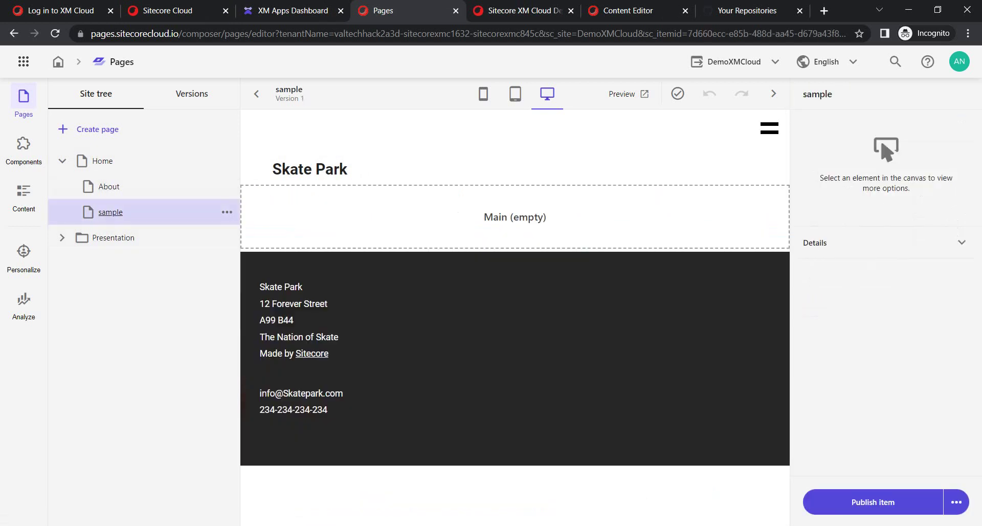
Step: Add a Page Content component to the sample page's Main placeholder, enter the text "test content", and return to the site tree
{"action": "left_click", "coordinate": [515, 217]}
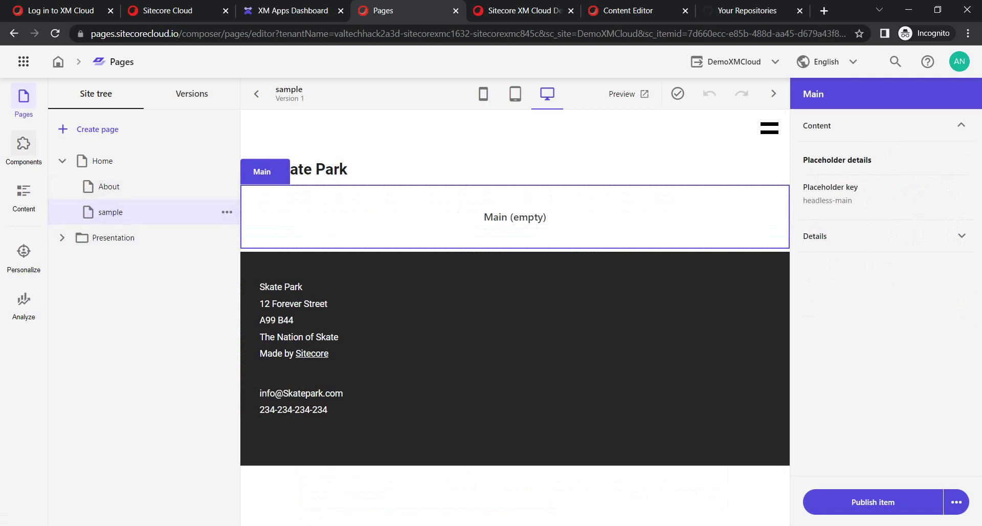
{"action": "left_click", "coordinate": [24, 149]}
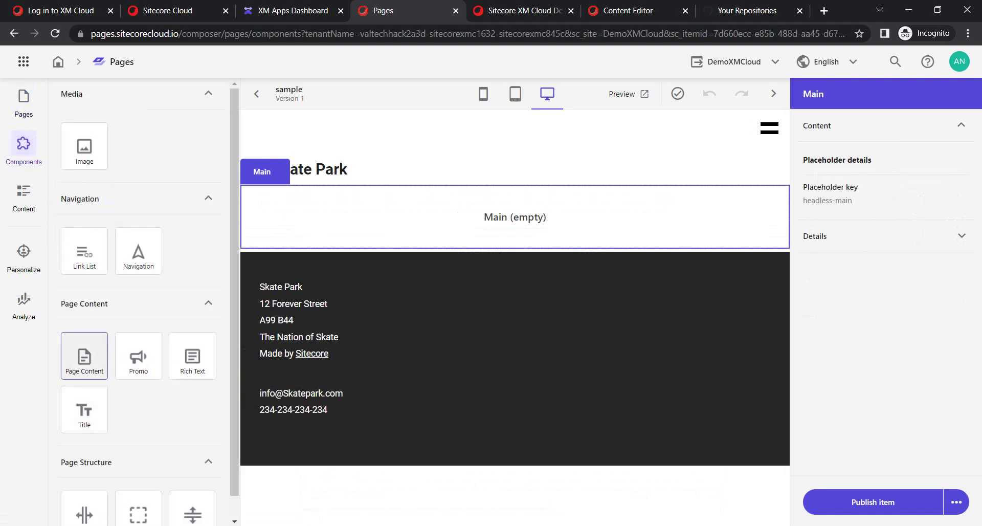
{"action": "left_click_drag", "start_coordinate": [84, 355], "coordinate": [500, 219]}
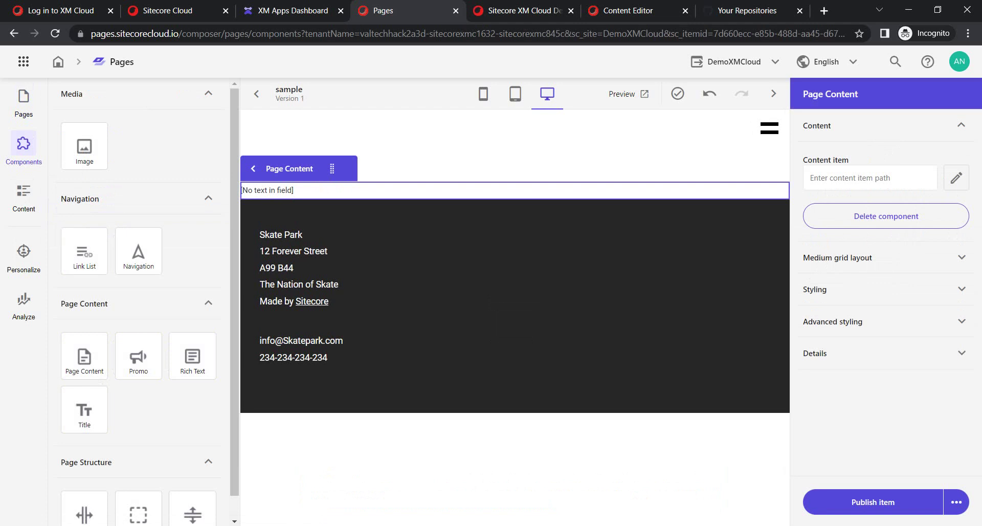
{"action": "type", "text": "tes"}
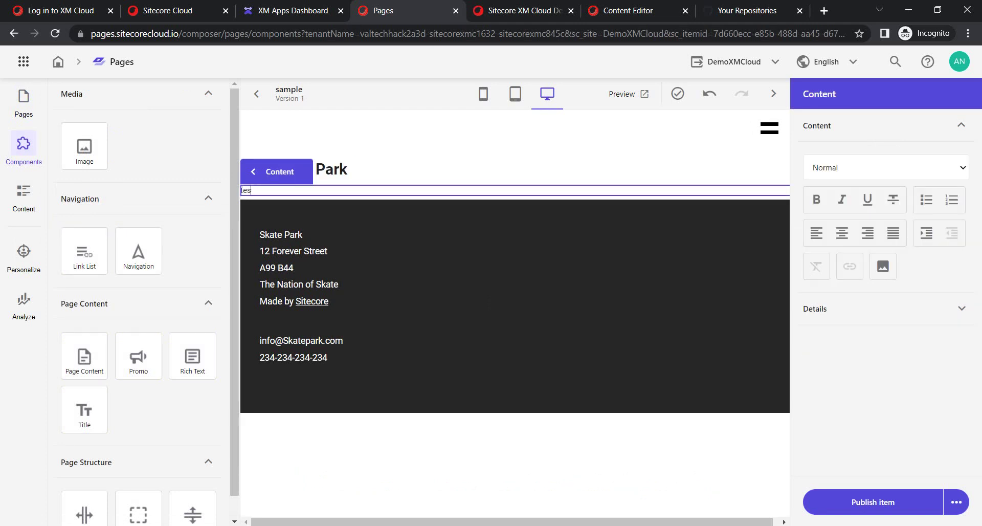
{"action": "type", "text": "tct content"}
{"action": "left_click", "coordinate": [24, 103]}
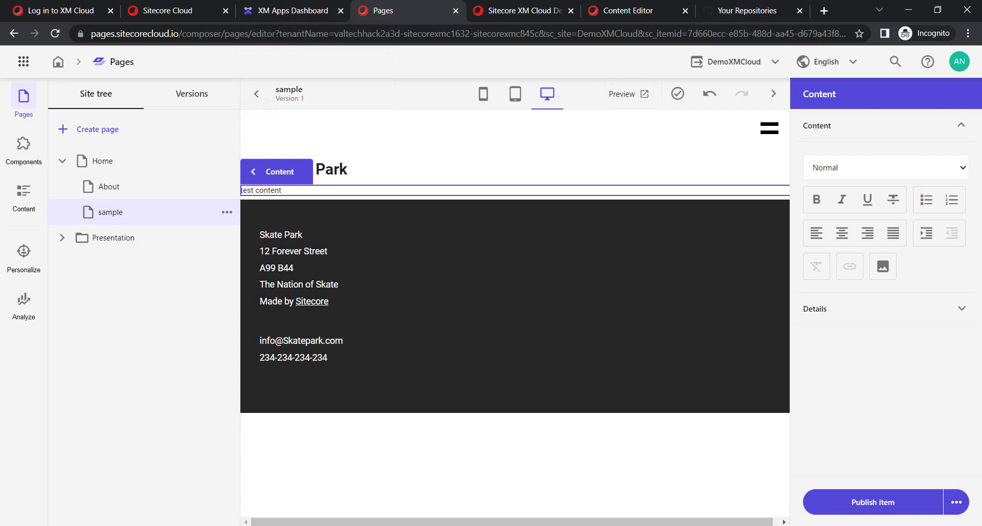
Step: Switch to GitHub, refresh the repository list, open sitecore-xm-cloud-demo, and review its files and README quick start
{"action": "left_click", "coordinate": [747, 10]}
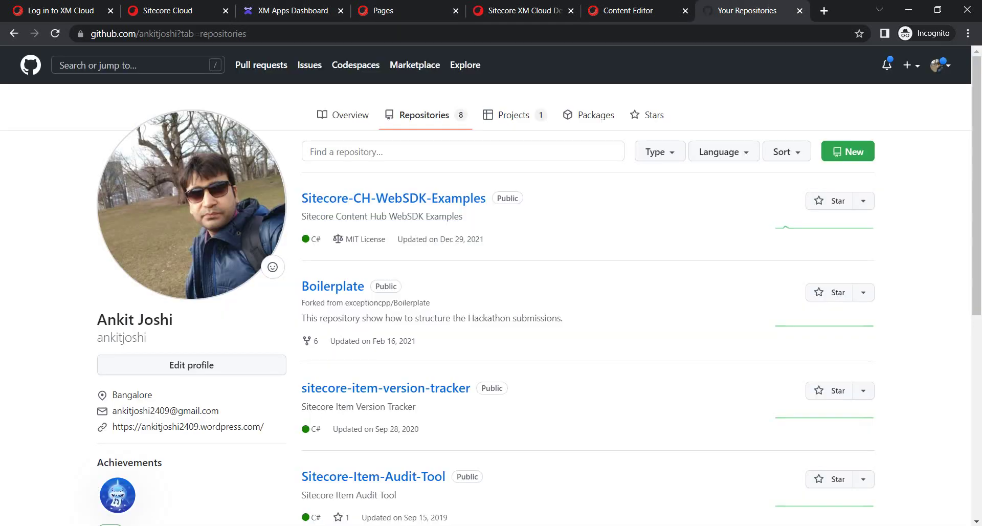
{"action": "left_click", "coordinate": [55, 33]}
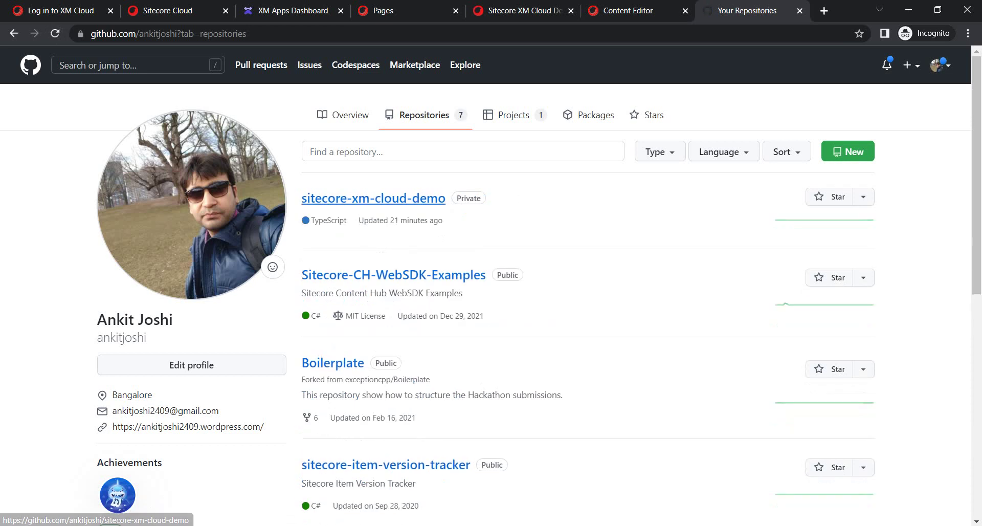
{"action": "left_click", "coordinate": [373, 198]}
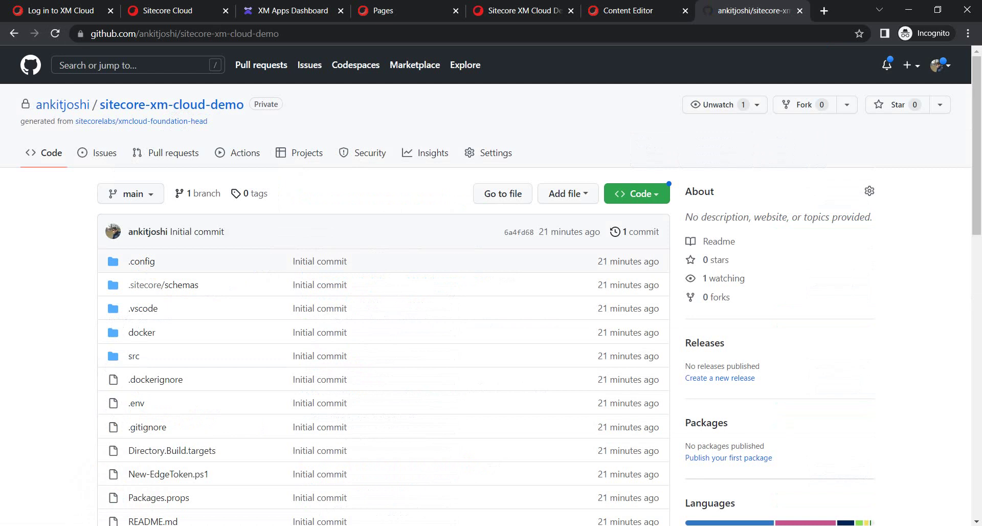
{"action": "scroll", "coordinate": [358, 255], "scroll_direction": "down", "scroll_amount": 1}
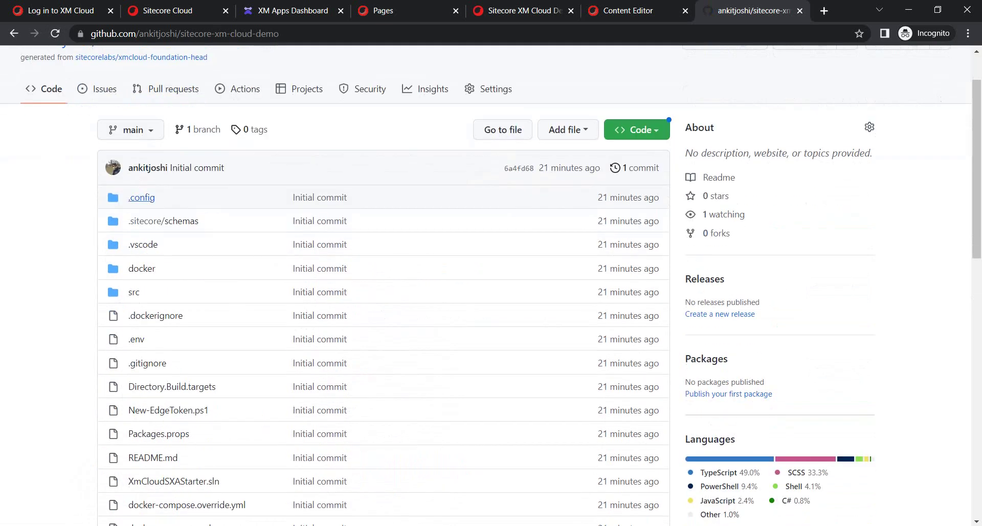
{"action": "scroll", "coordinate": [358, 251], "scroll_direction": "down", "scroll_amount": 5}
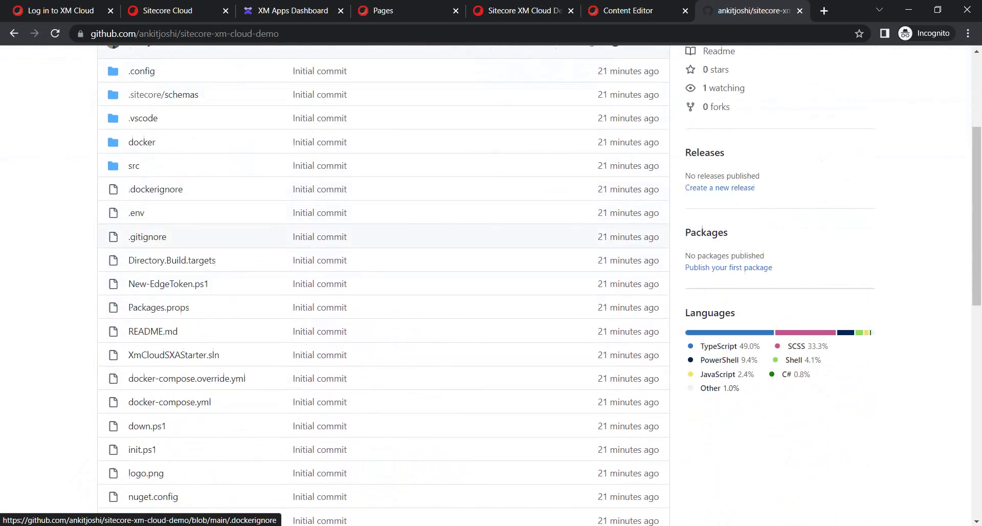
{"action": "scroll", "coordinate": [358, 325], "scroll_direction": "down", "scroll_amount": 2}
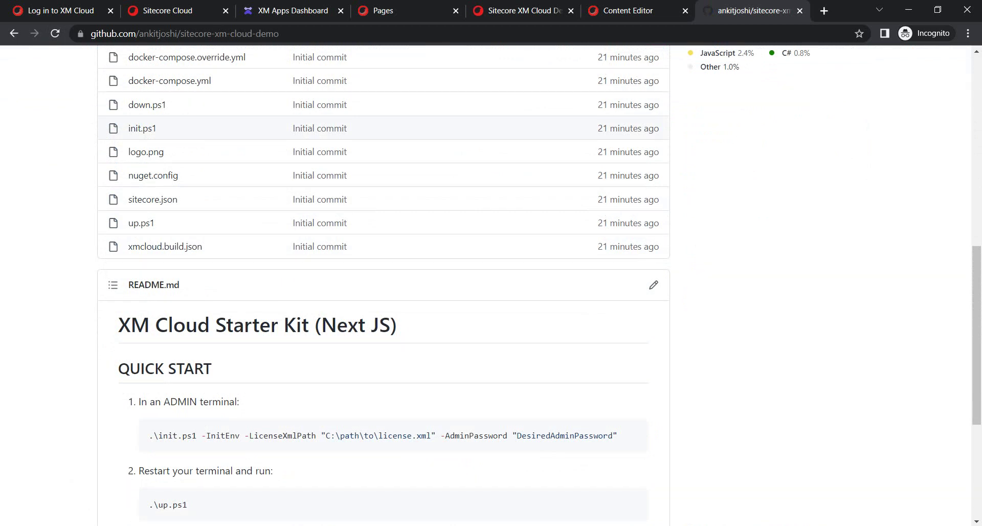
{"action": "scroll", "coordinate": [358, 324], "scroll_direction": "down", "scroll_amount": 2}
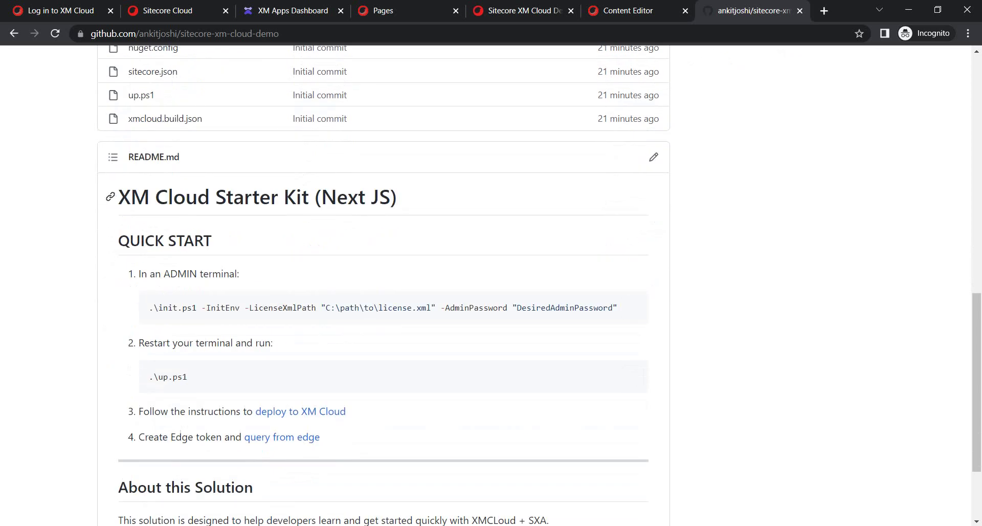
Step: Switch to the Sitecore Cloud portal, close the XM Cloud app details, and review the quick actions and apps
{"action": "left_click", "coordinate": [163, 11]}
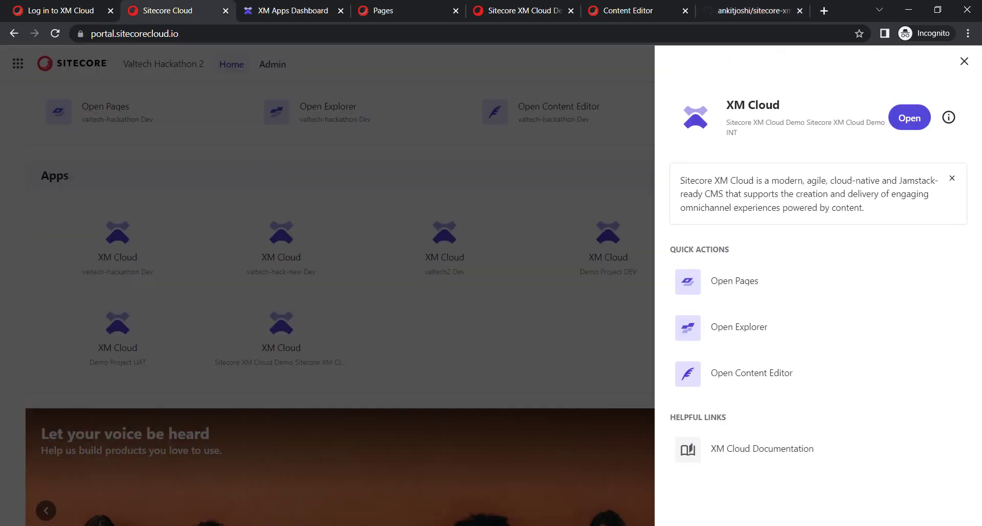
{"action": "key", "text": "Escape"}
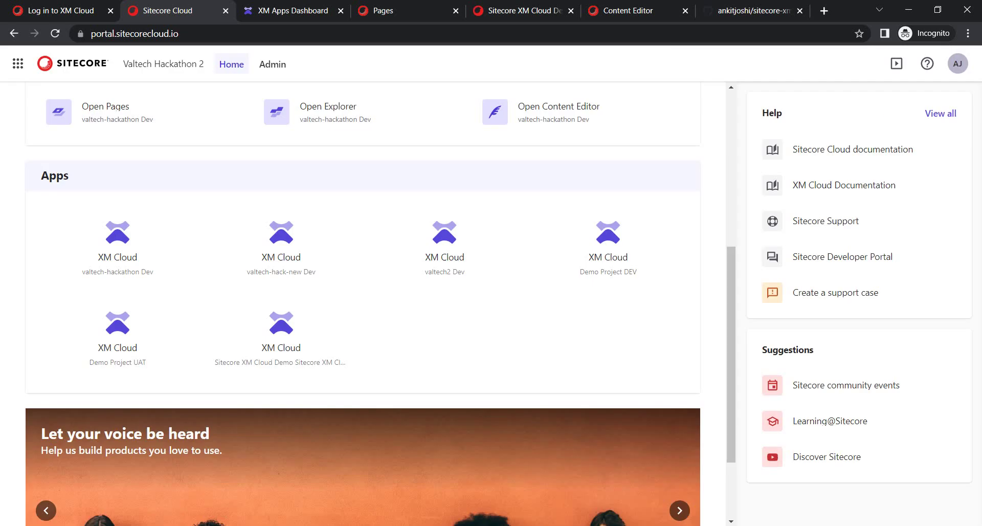
{"action": "scroll", "coordinate": [380, 306], "scroll_direction": "up", "scroll_amount": 6}
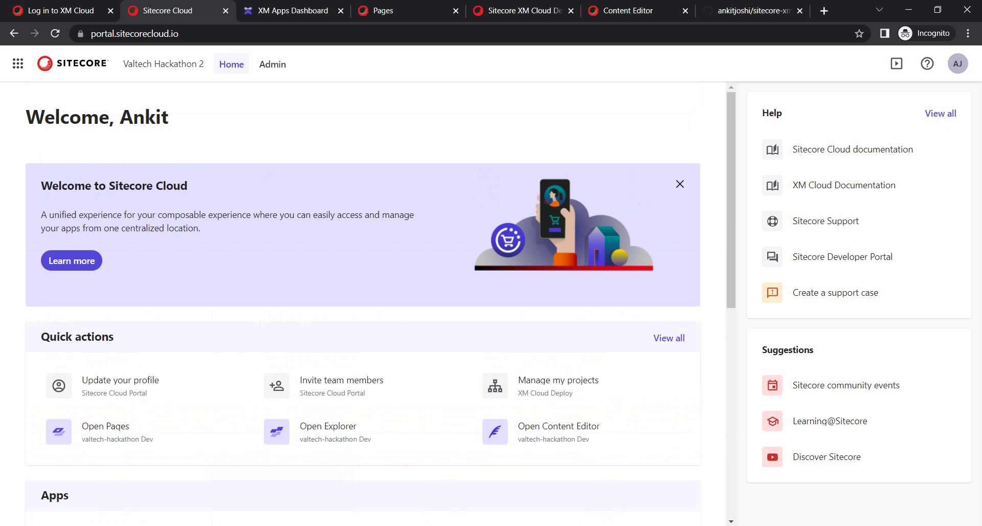
{"action": "scroll", "coordinate": [281, 338], "scroll_direction": "down", "scroll_amount": 6}
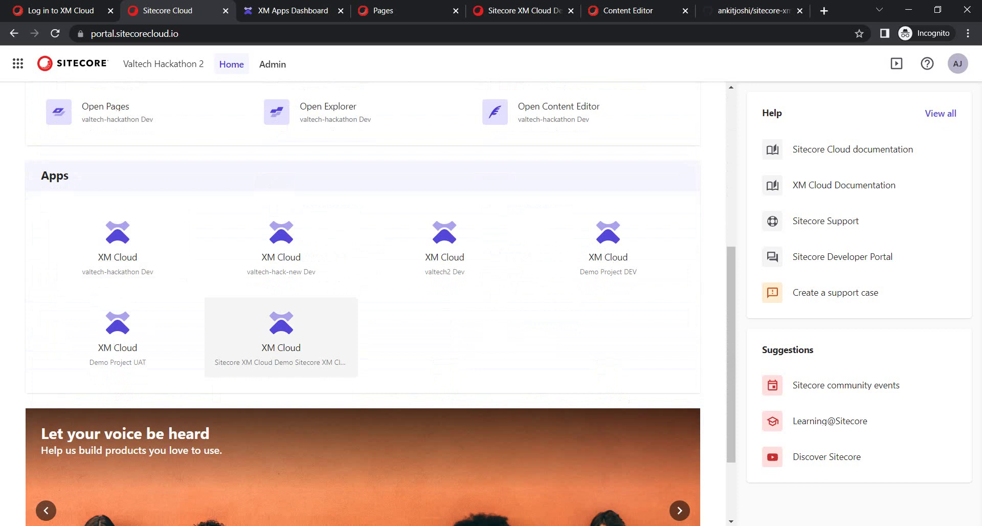
Step: Switch to the XM Cloud dashboard and review the DemoXMCloud site and the build, content and utility tools
{"action": "key", "text": "ctrl+Tab"}
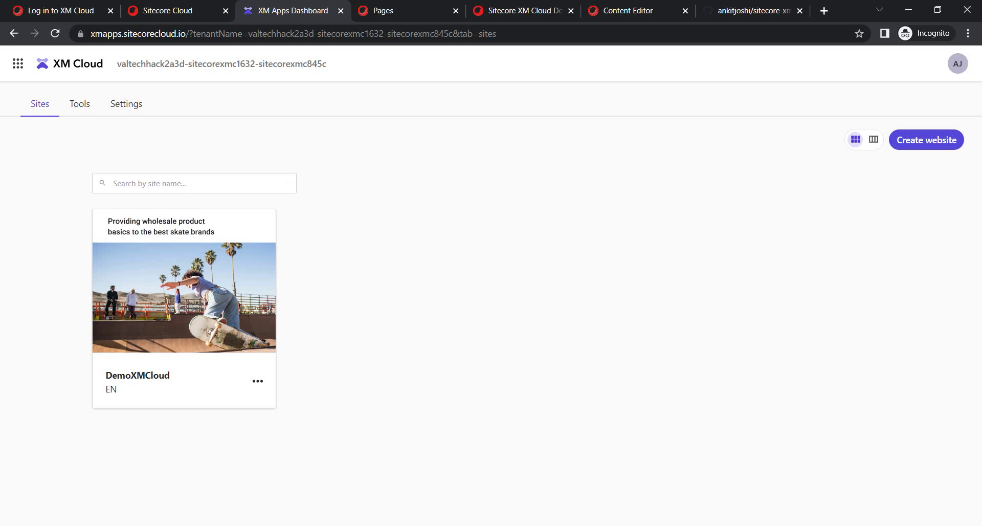
{"action": "left_click", "coordinate": [80, 104]}
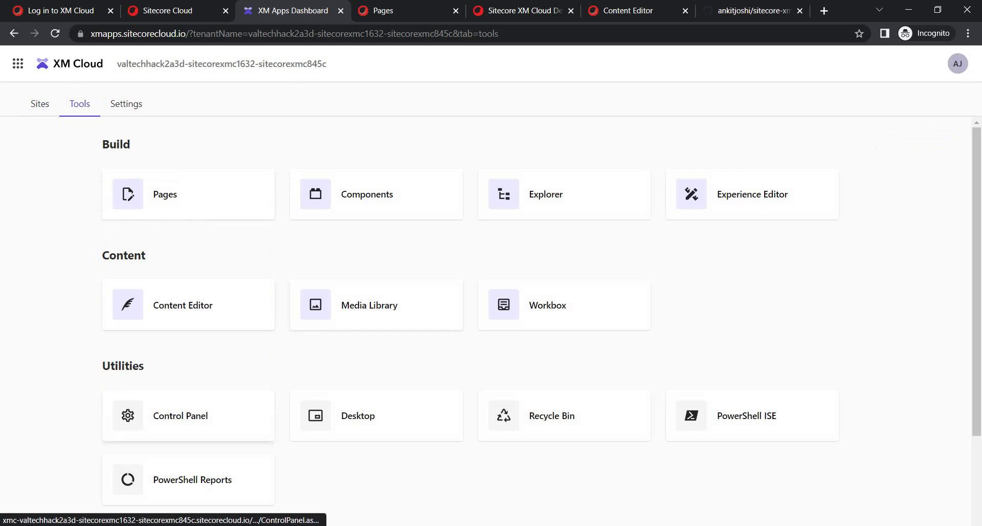
{"action": "scroll", "coordinate": [188, 286], "scroll_direction": "down", "scroll_amount": 3}
{"action": "scroll", "coordinate": [188, 287], "scroll_direction": "up", "scroll_amount": 2}
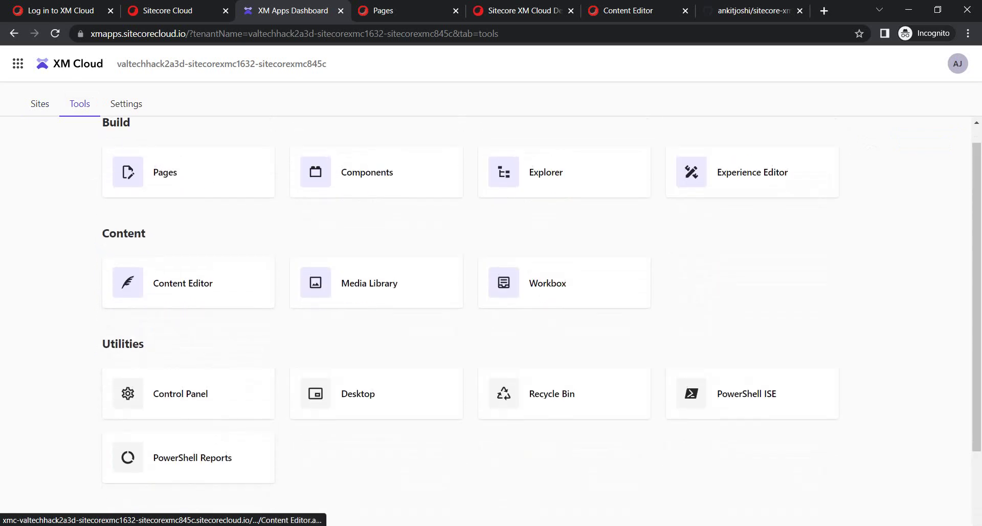
{"action": "key", "text": "alt+Left"}
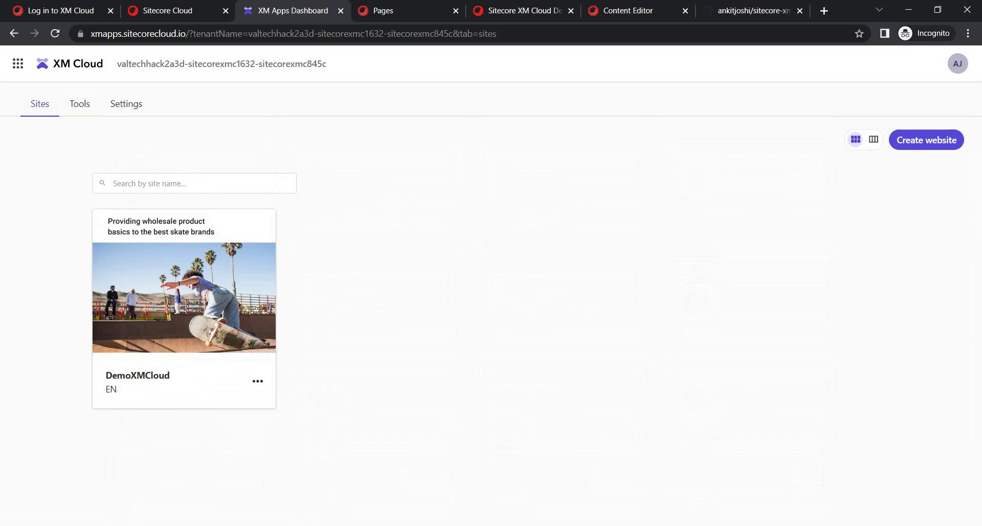
{"action": "key", "text": "alt+Right"}
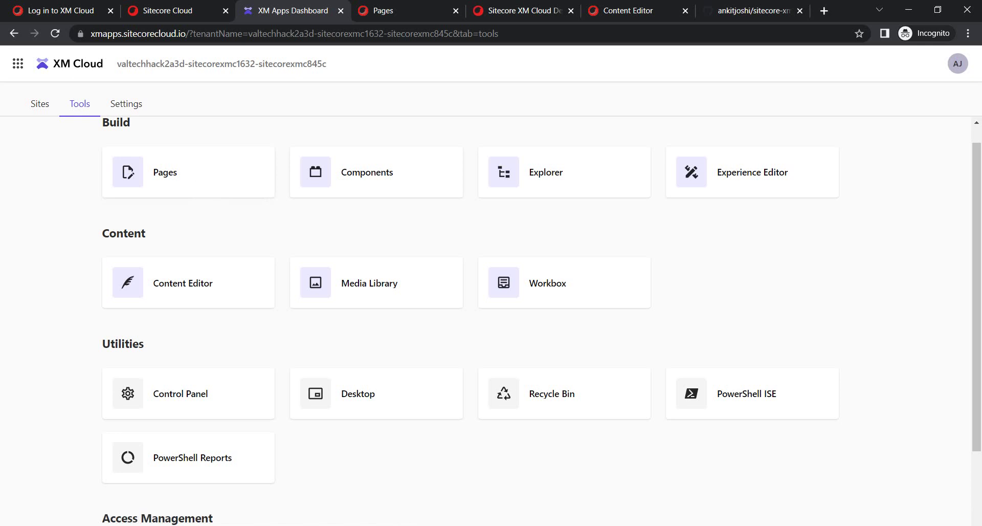
Step: Revisit the sample page in Pages and the Sitecore XM Cloud Demo INT deployment details, and switch to the Content Editor
{"action": "key", "text": "ctrl+Tab"}
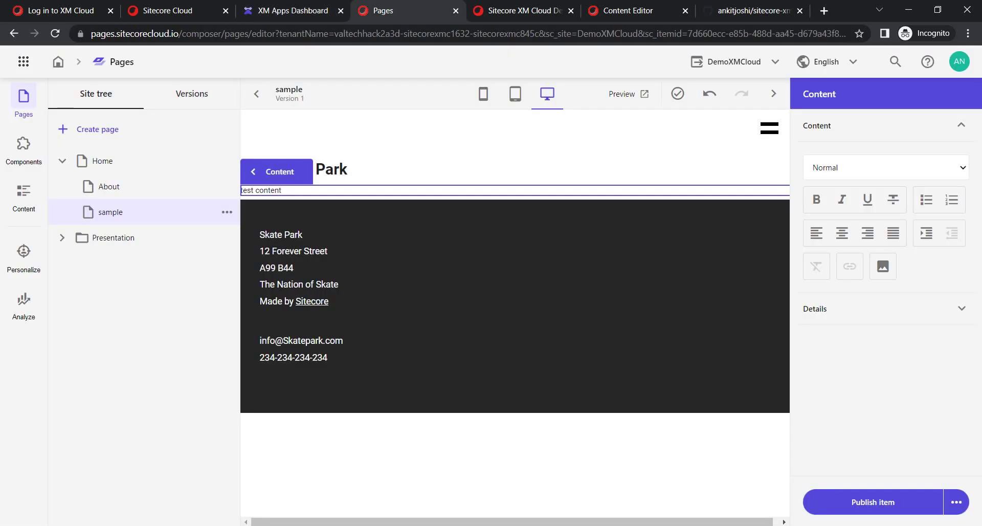
{"action": "key", "text": "ctrl+Tab"}
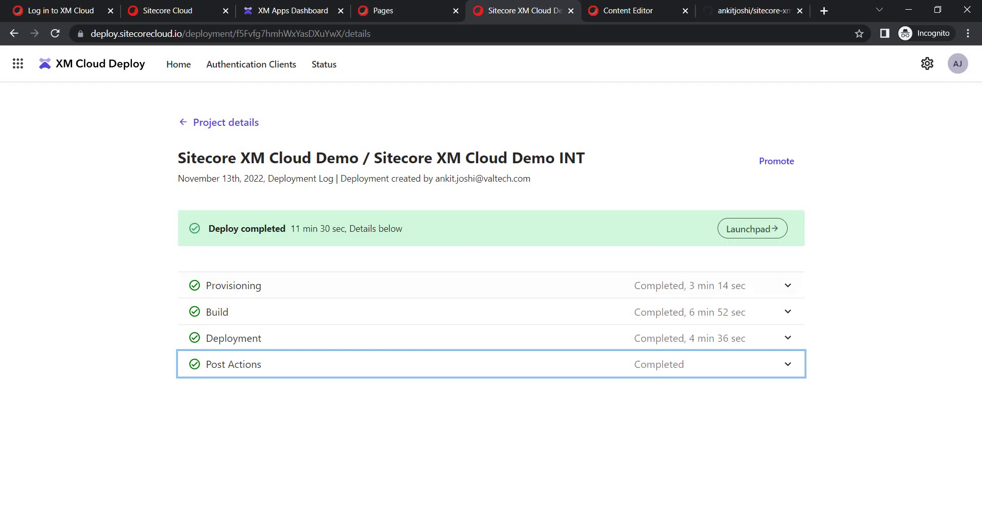
{"action": "key", "text": "ctrl+Tab"}
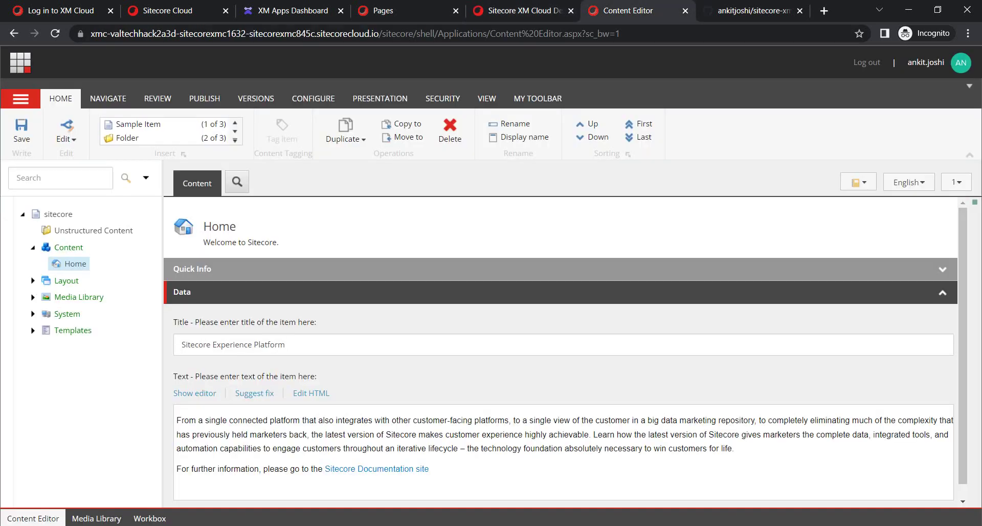
Step: Reload the Content Editor, open the DemoXMCloud tenant item, expand its site down to Home's subpages, and widen the content tree
{"action": "key", "text": "F5"}
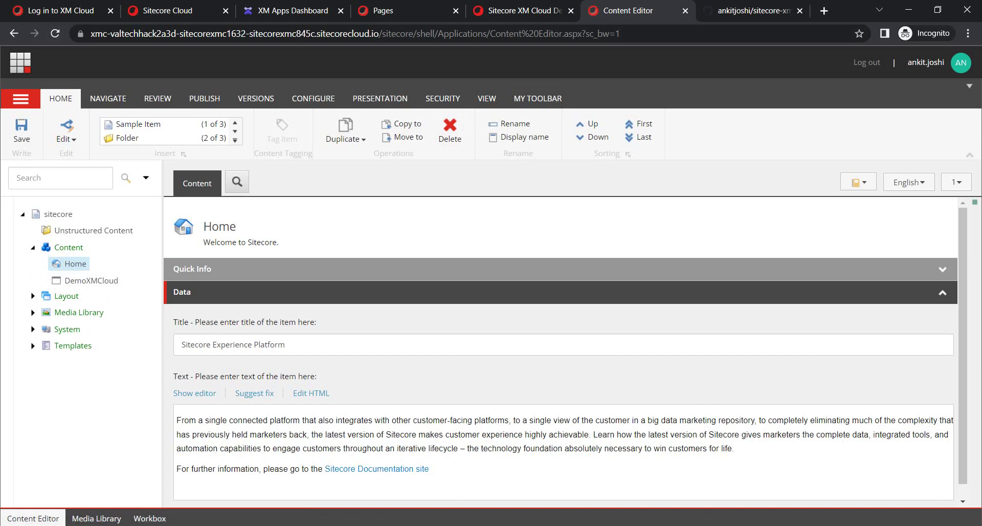
{"action": "left_click", "coordinate": [43, 281]}
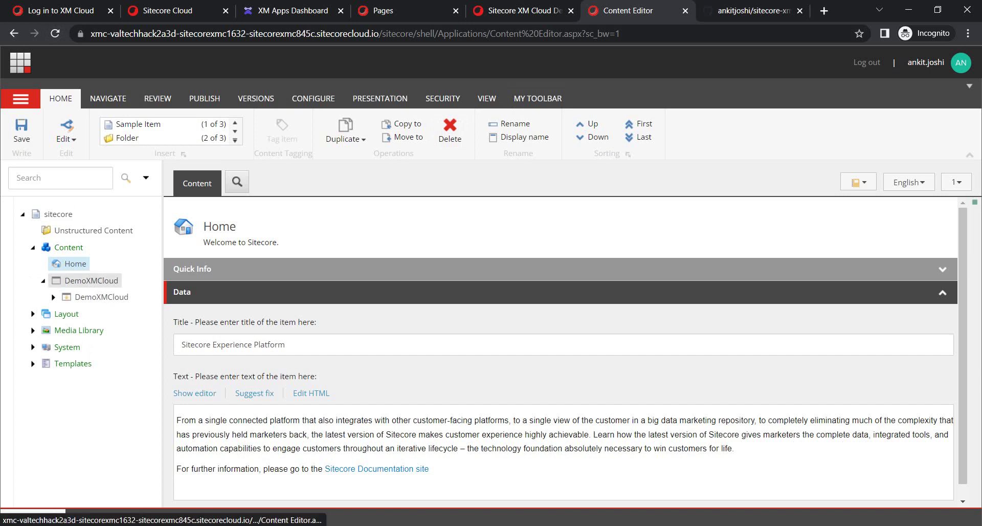
{"action": "left_click", "coordinate": [91, 280]}
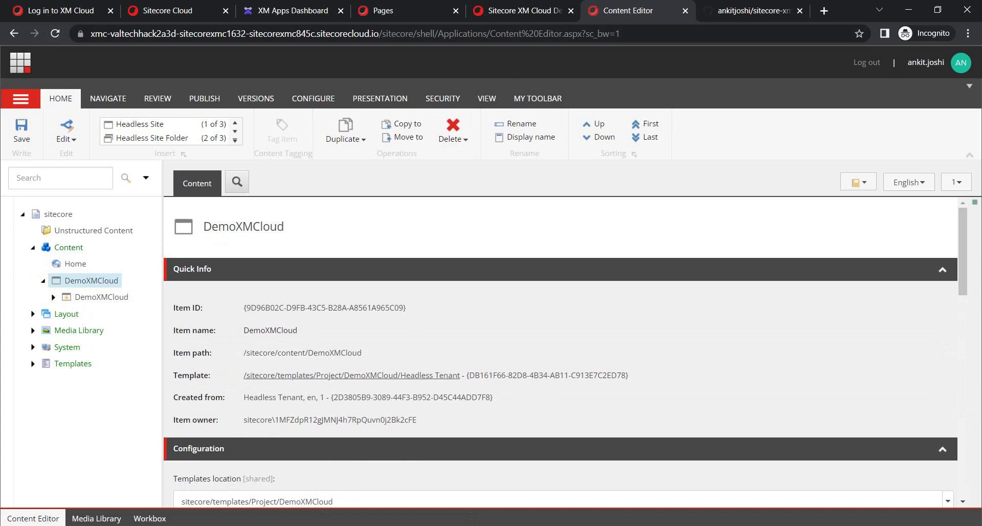
{"action": "left_click", "coordinate": [54, 297]}
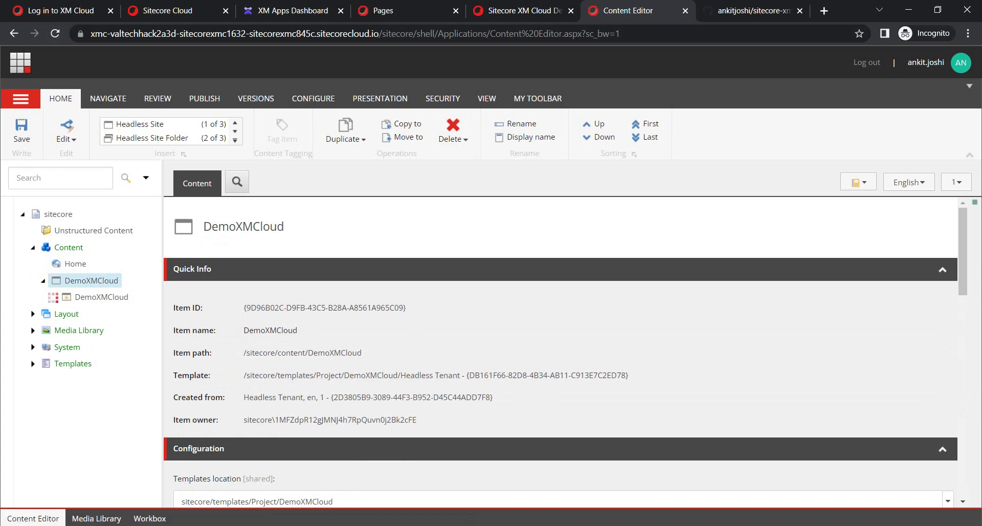
{"action": "left_click", "coordinate": [63, 314]}
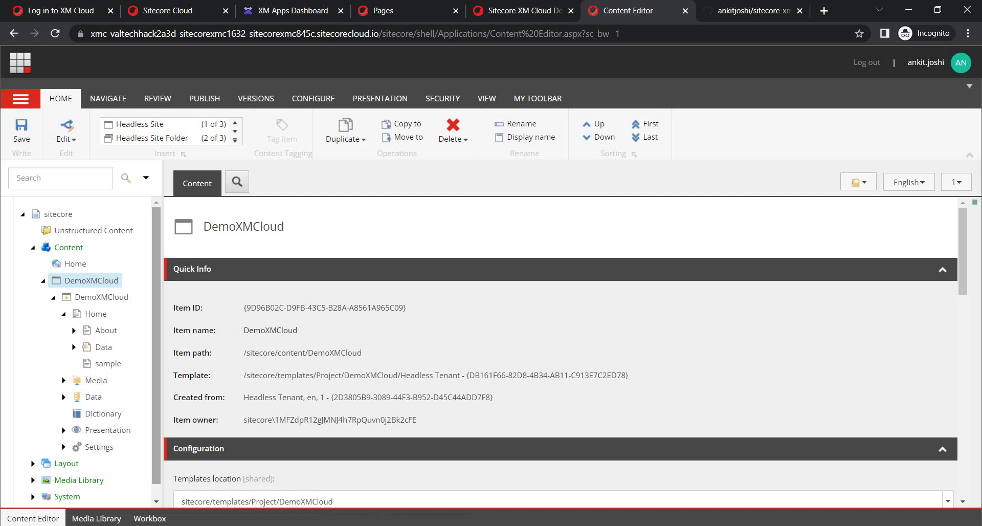
{"action": "left_click_drag", "start_coordinate": [163, 333], "coordinate": [206, 333]}
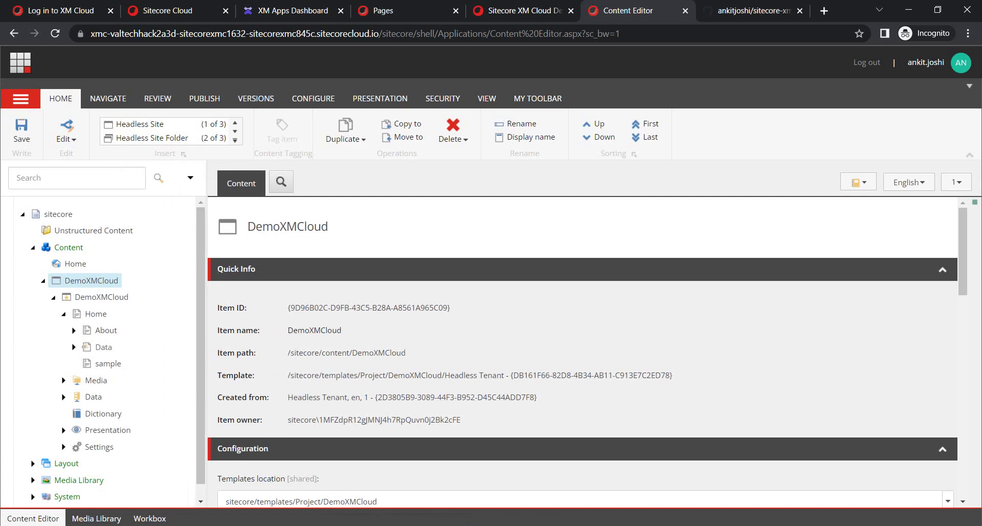